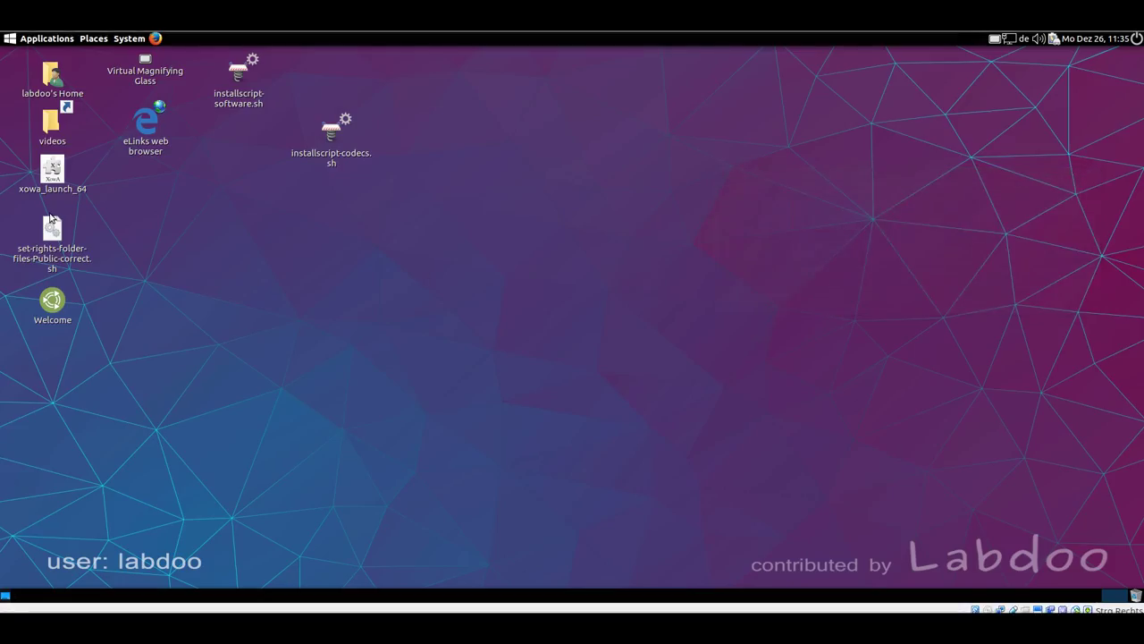
Look through the installed application categories, including Education and Office
click(54, 40)
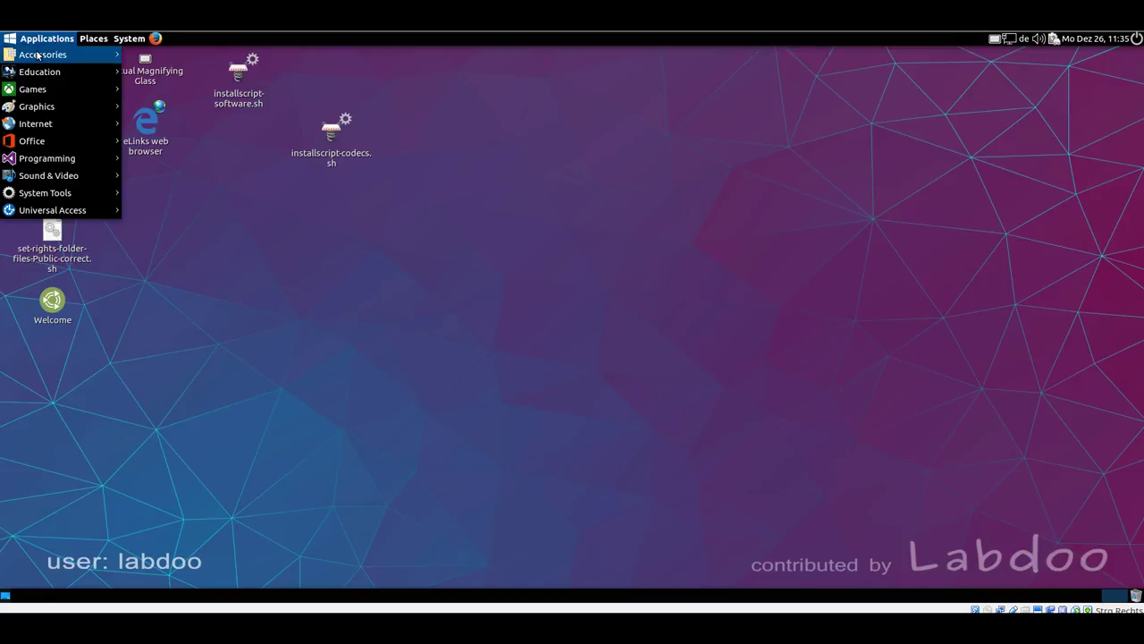
mouse_move(36, 56)
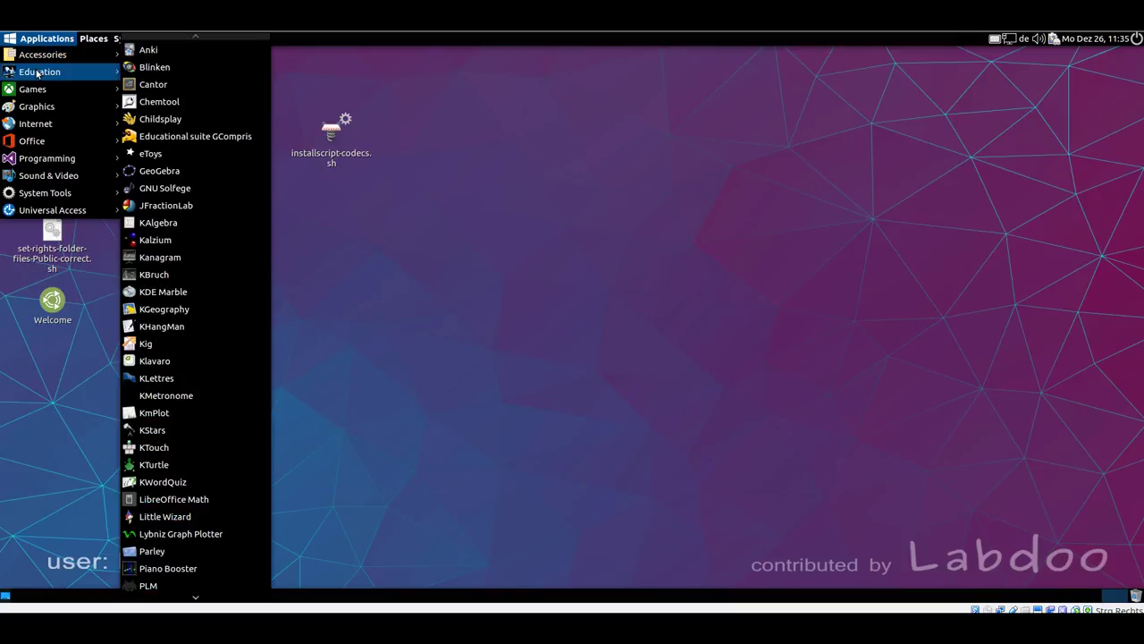
mouse_move(43, 143)
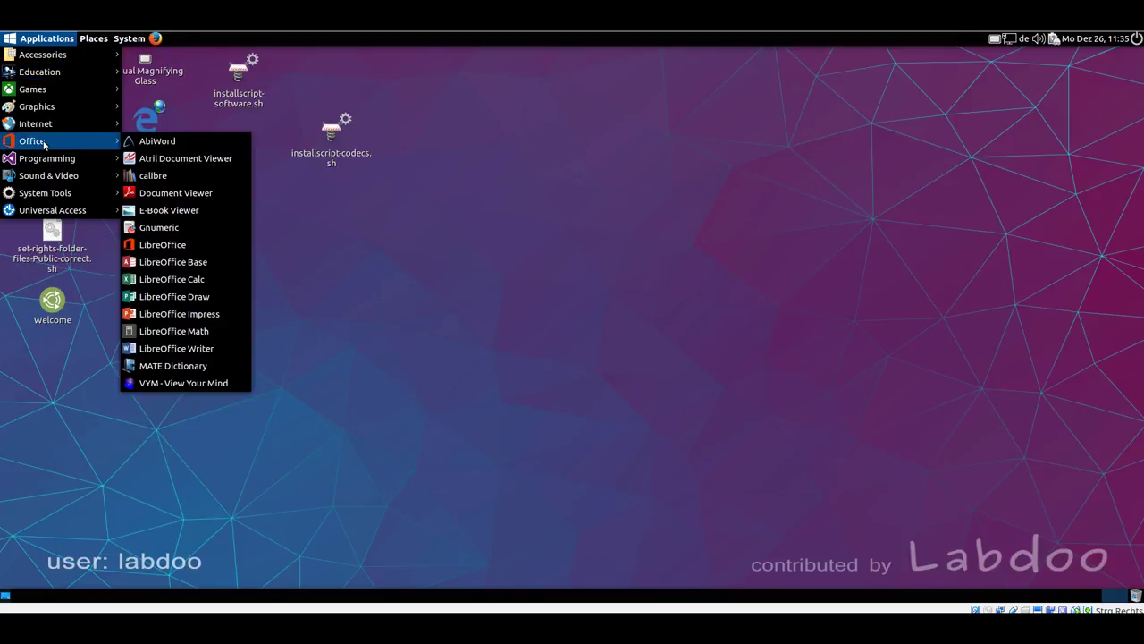
mouse_move(34, 212)
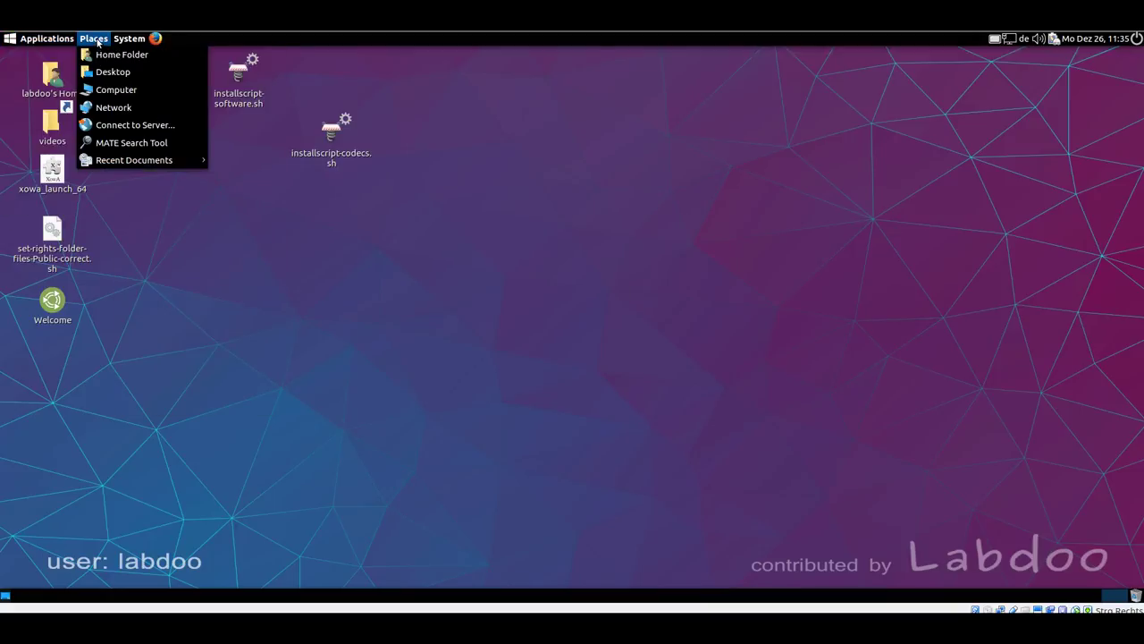
Open the home folder, view the Network location in a separate window, and close the Network window
click(112, 54)
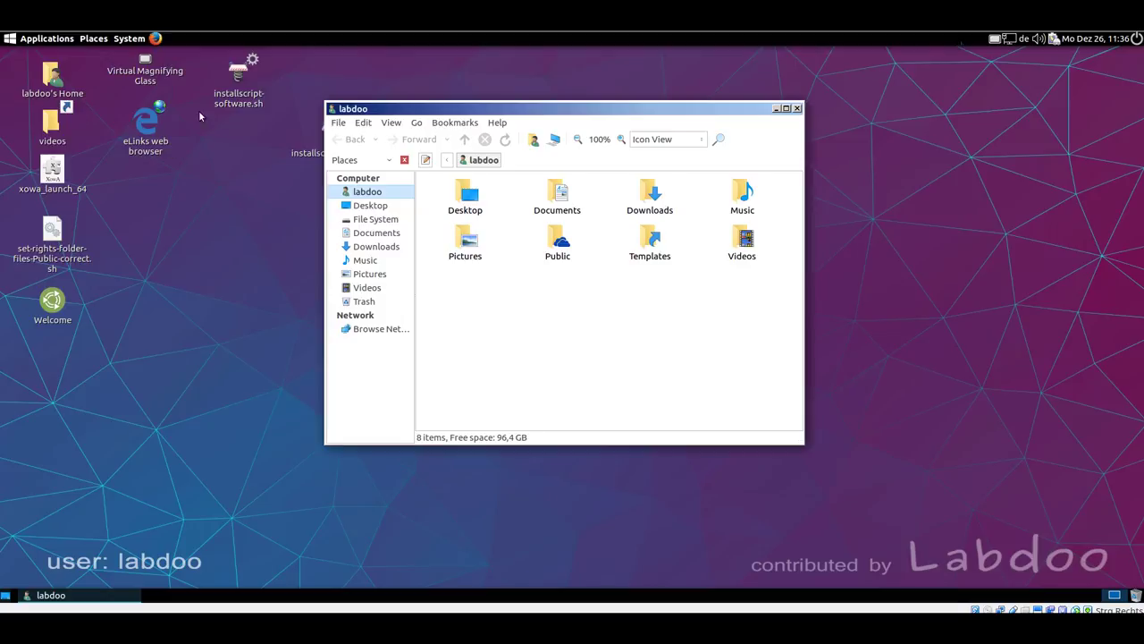
click(91, 41)
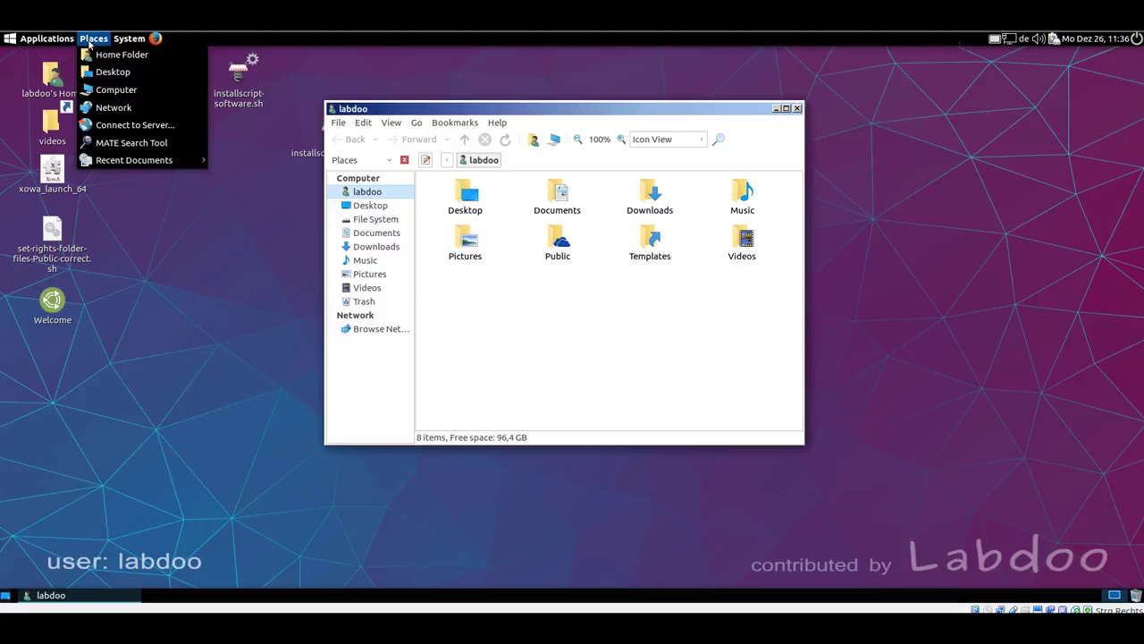
click(105, 110)
drag(309, 53, 822, 132)
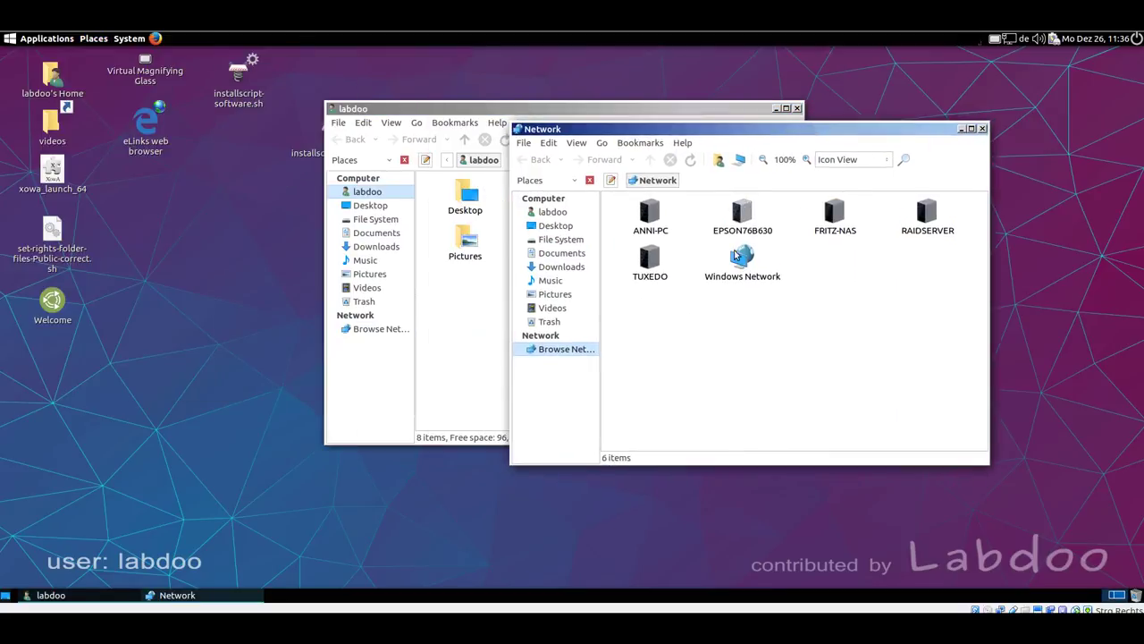
click(983, 130)
Review the system administration tools, browse the Control Center's settings, and close the Control Center
click(127, 41)
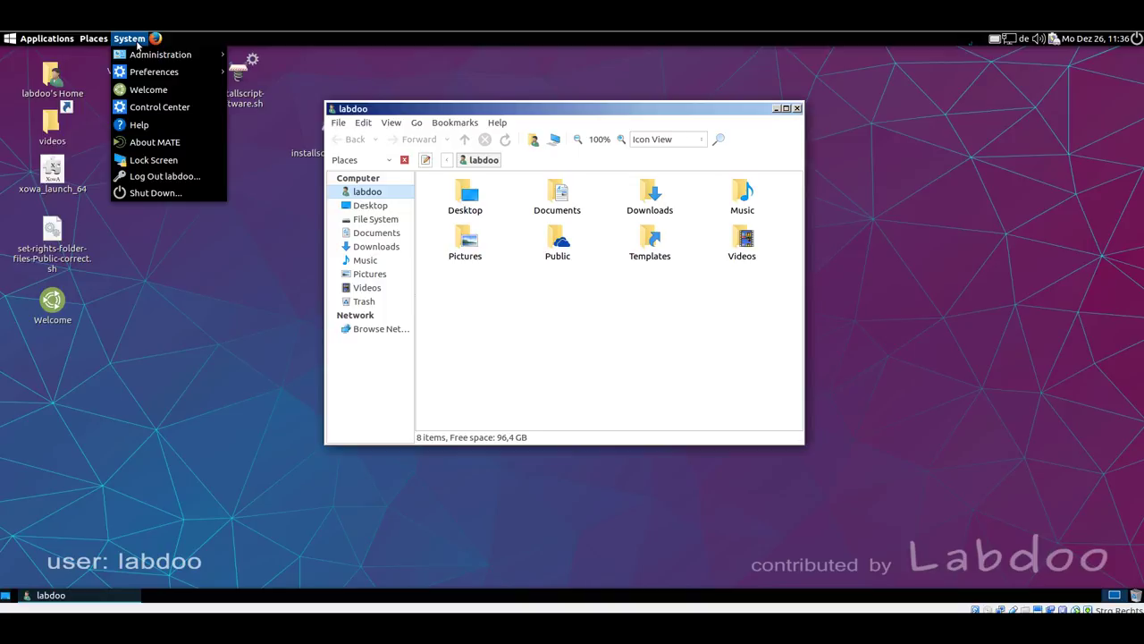
mouse_move(141, 59)
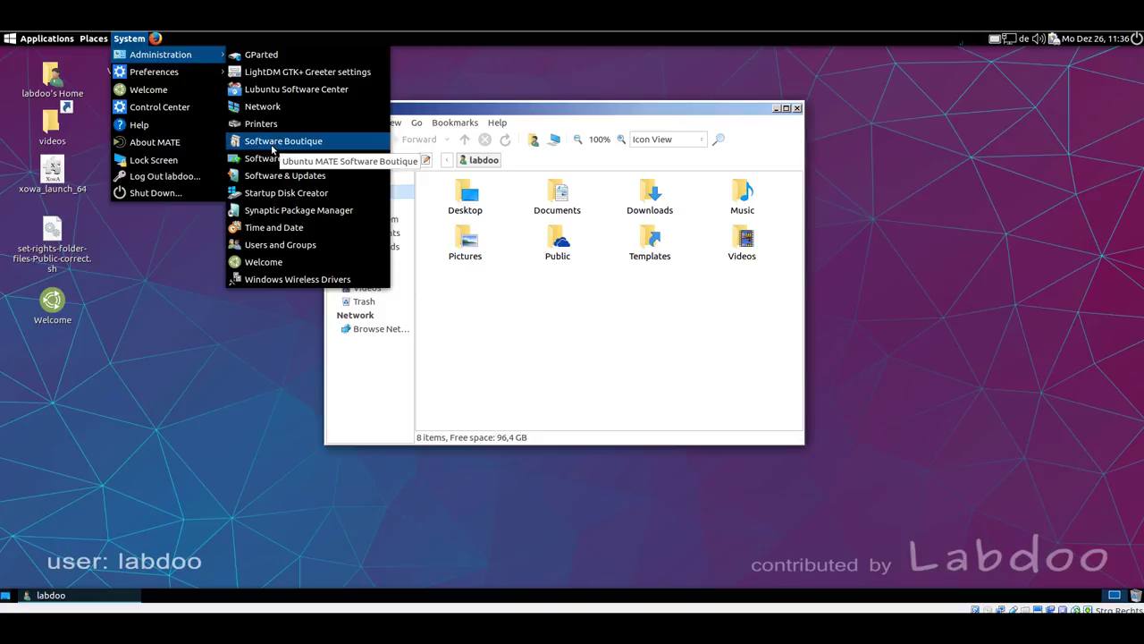
click(178, 109)
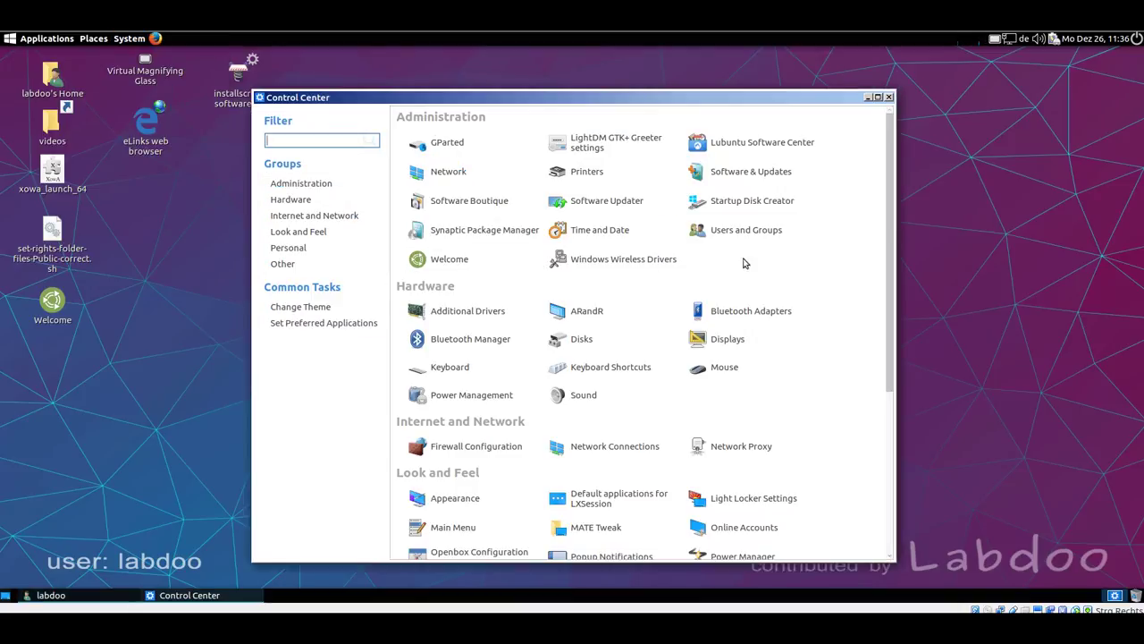
scroll(805, 250, down, 4)
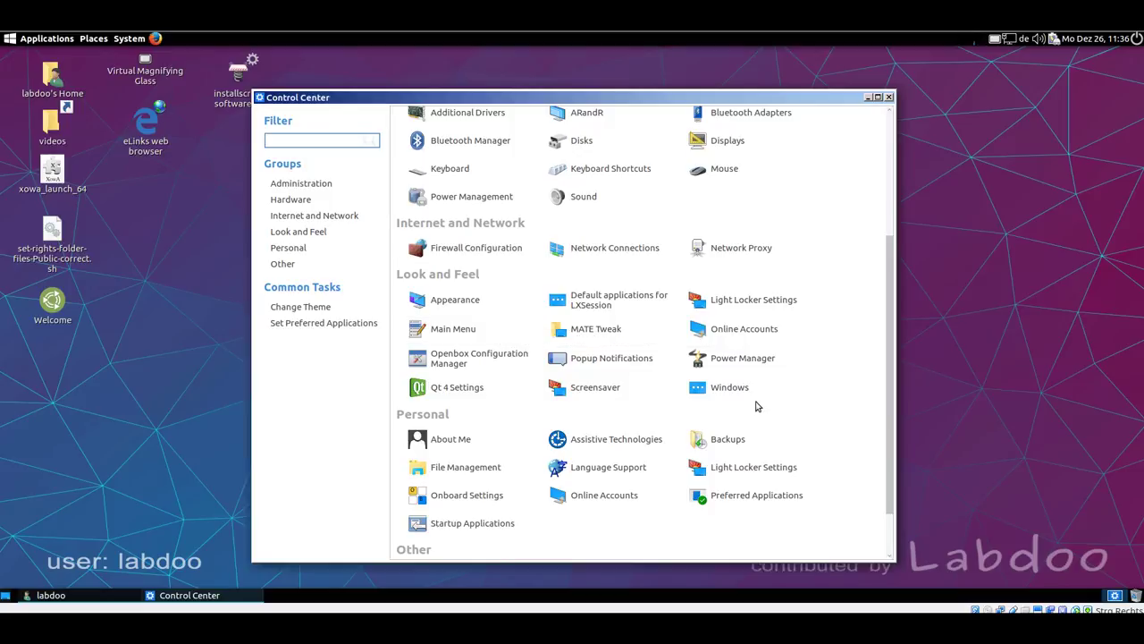
click(888, 99)
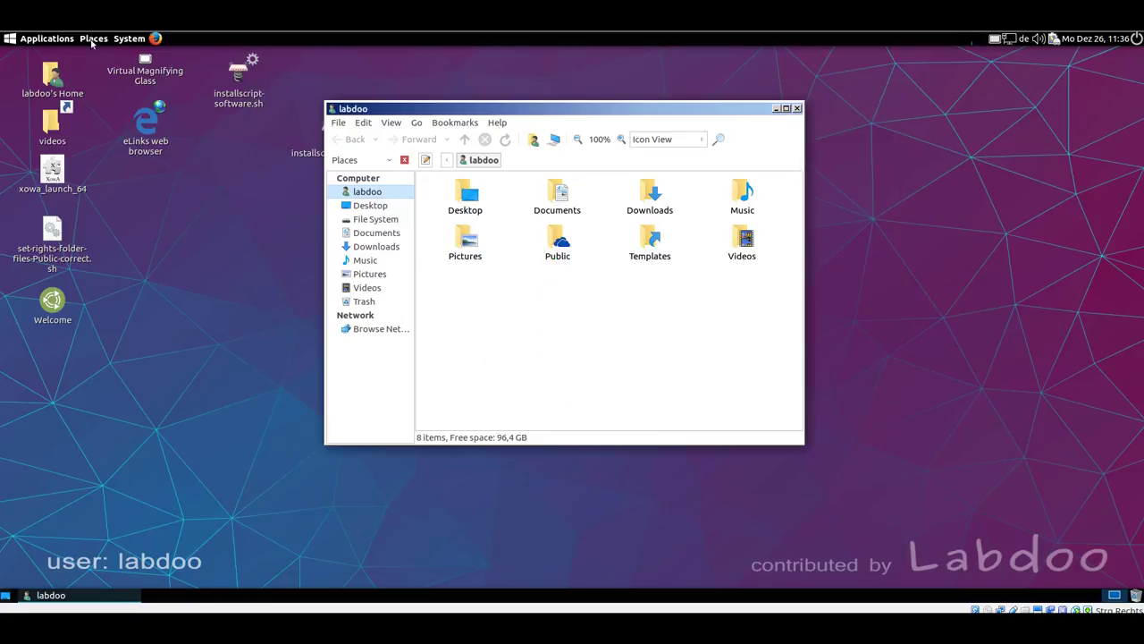
Look through the system preference categories, including Hardware, Personal and Other
click(127, 39)
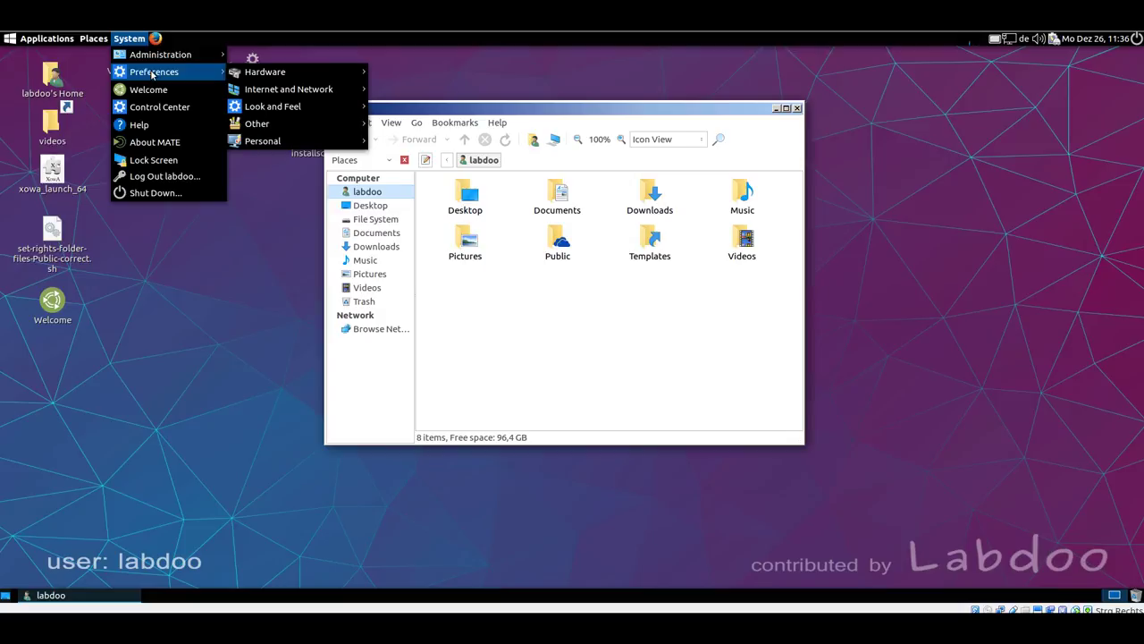
mouse_move(317, 75)
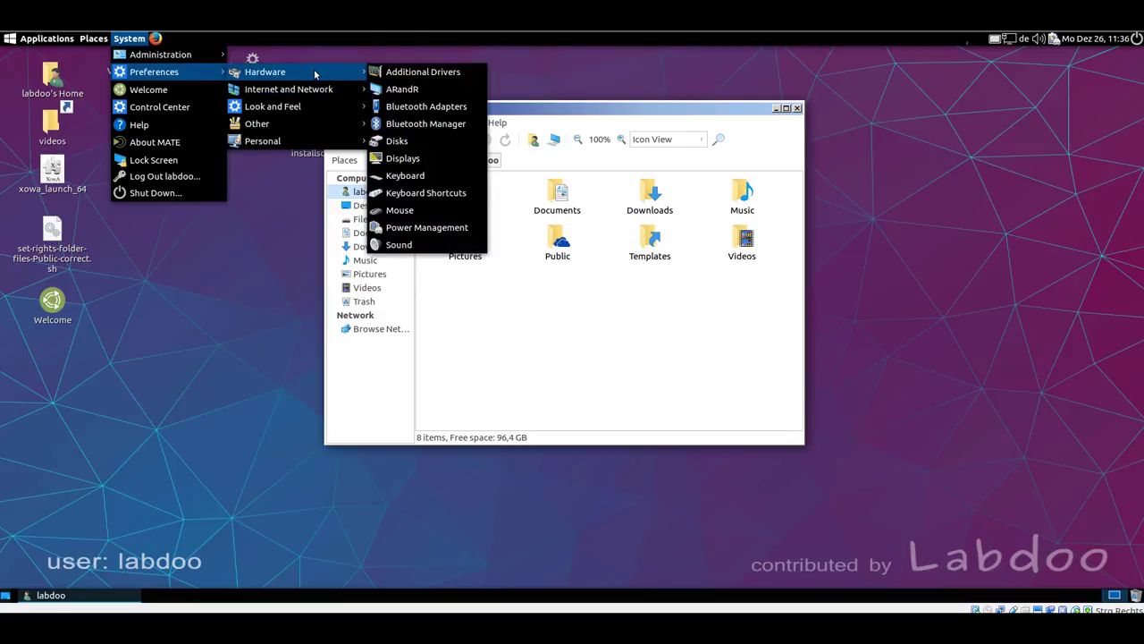
mouse_move(320, 145)
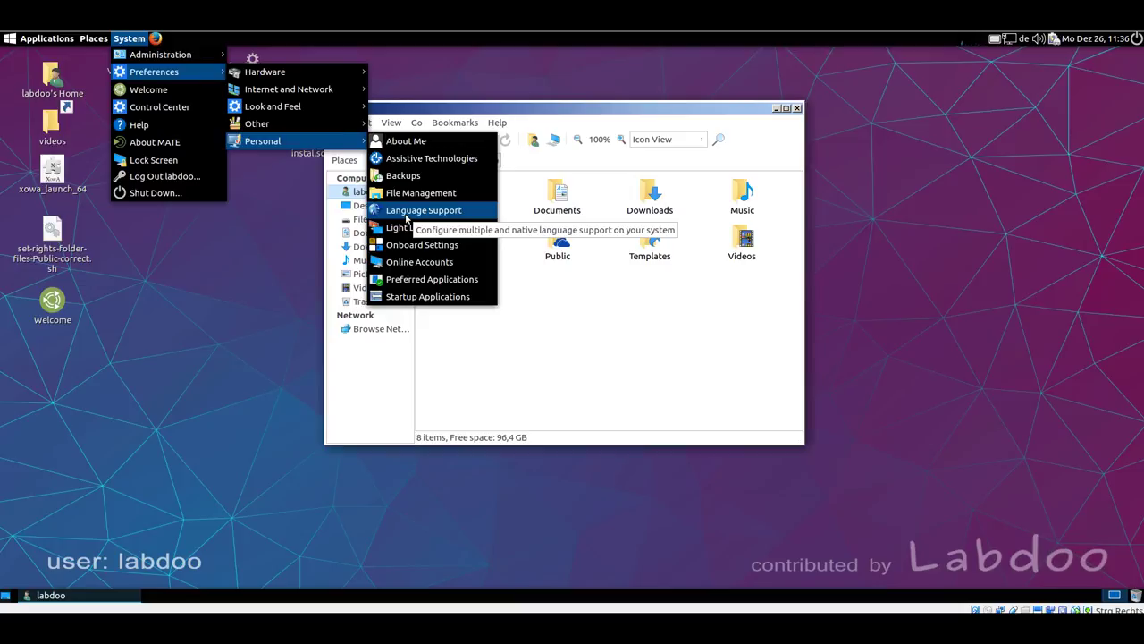
mouse_move(283, 124)
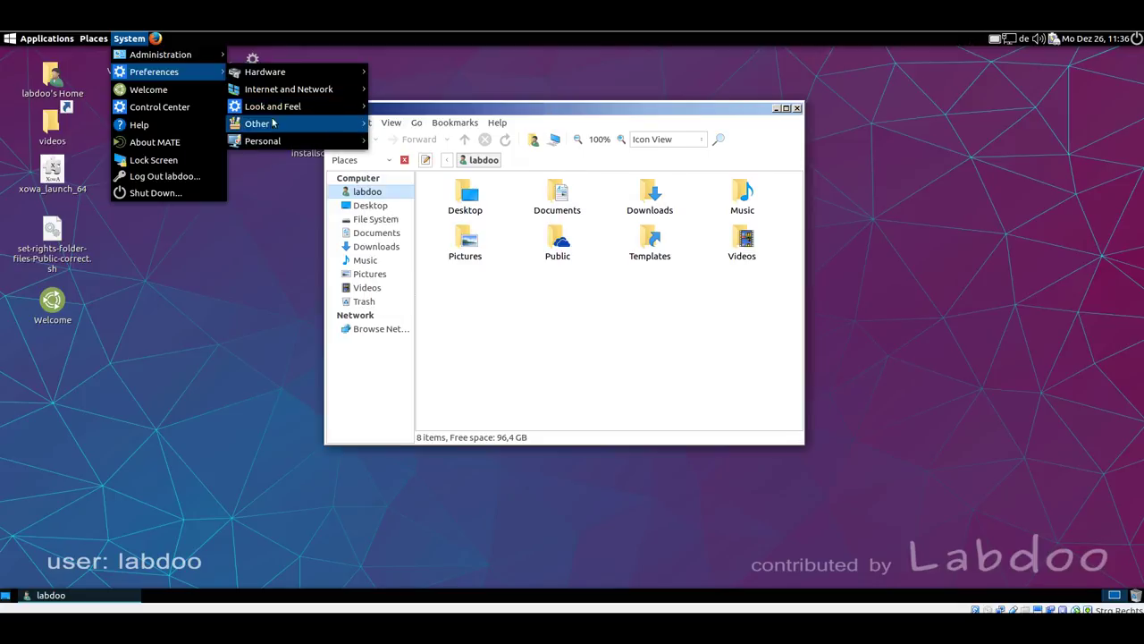
click(253, 257)
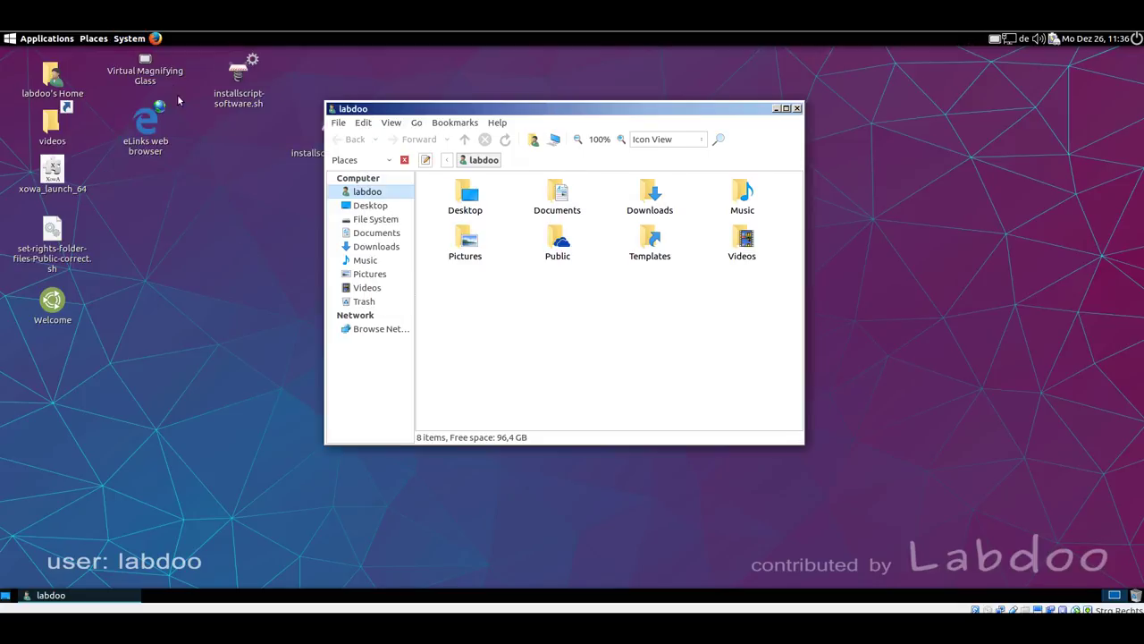
Launch Firefox with its offline start pages and minimize the browser window
click(156, 40)
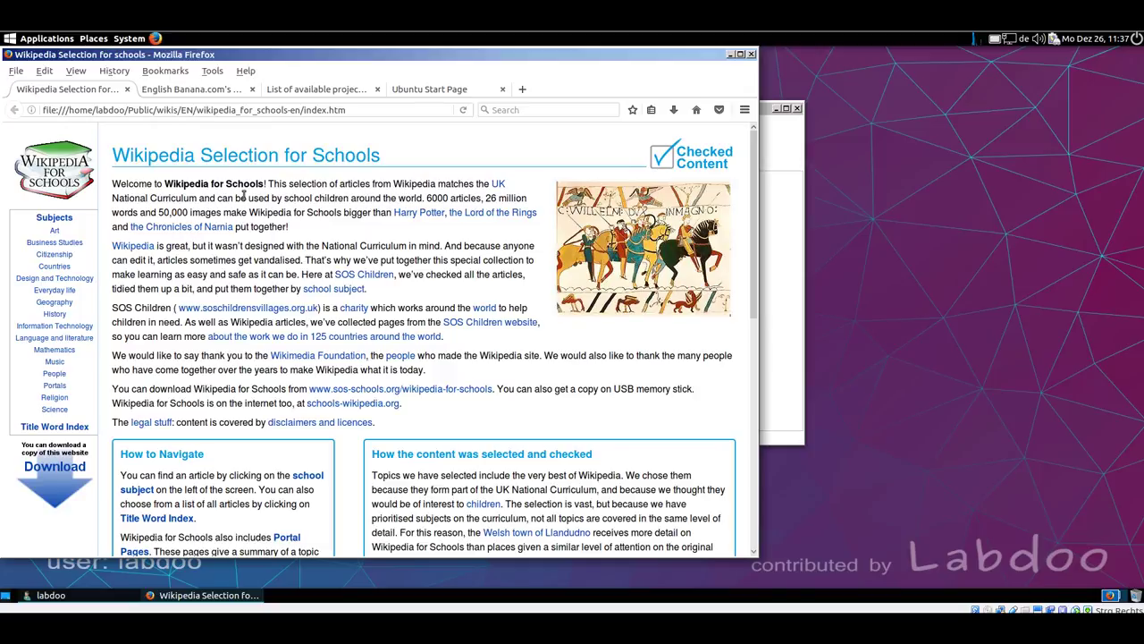
click(730, 56)
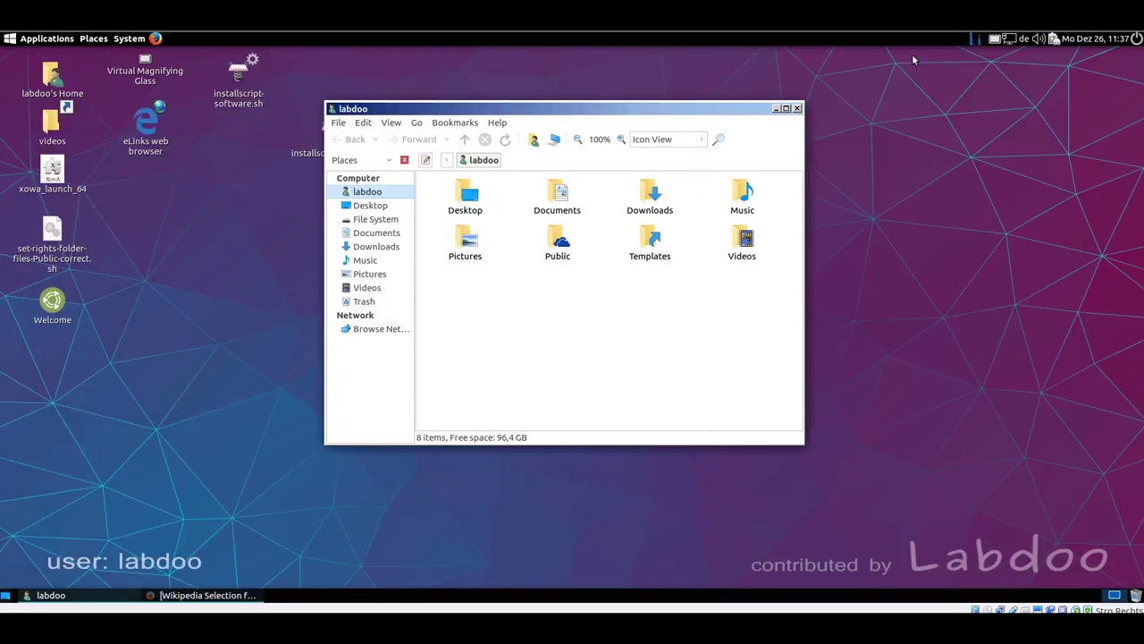
Browse the items that can be added to the desktop's top panel and close the list without adding any
right_click(915, 39)
click(934, 44)
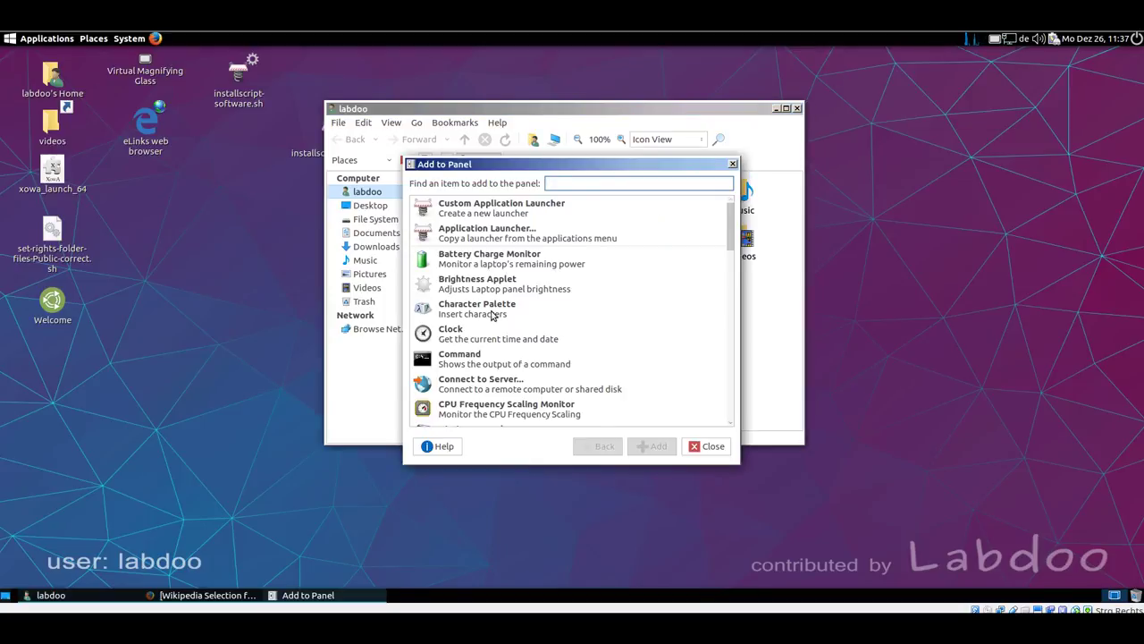
scroll(491, 314, down, 3)
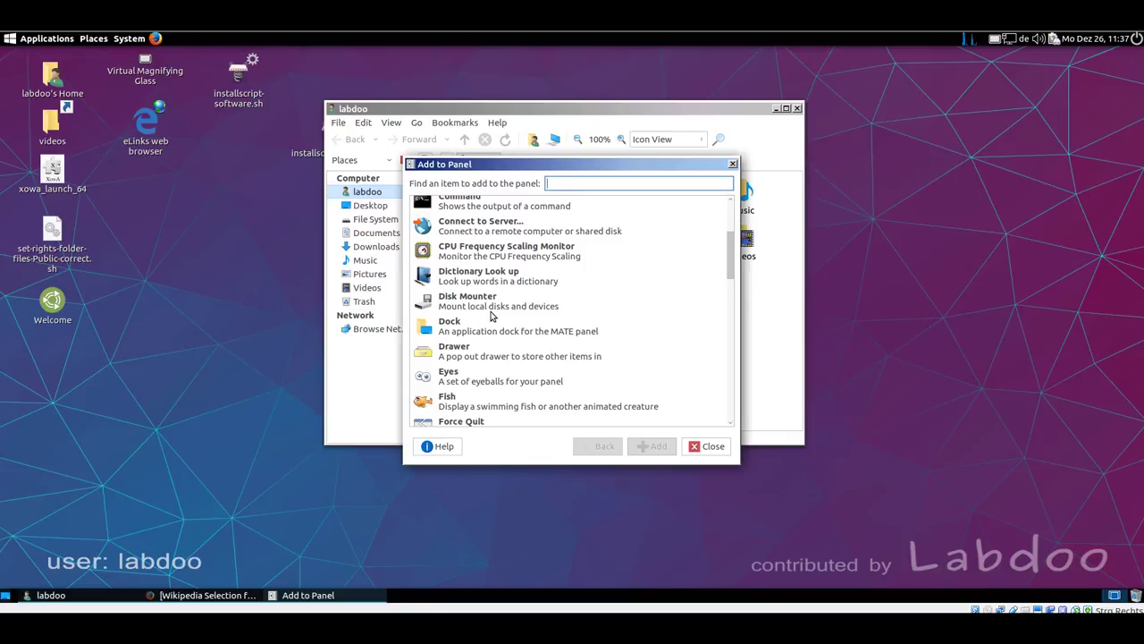
scroll(491, 322, down, 3)
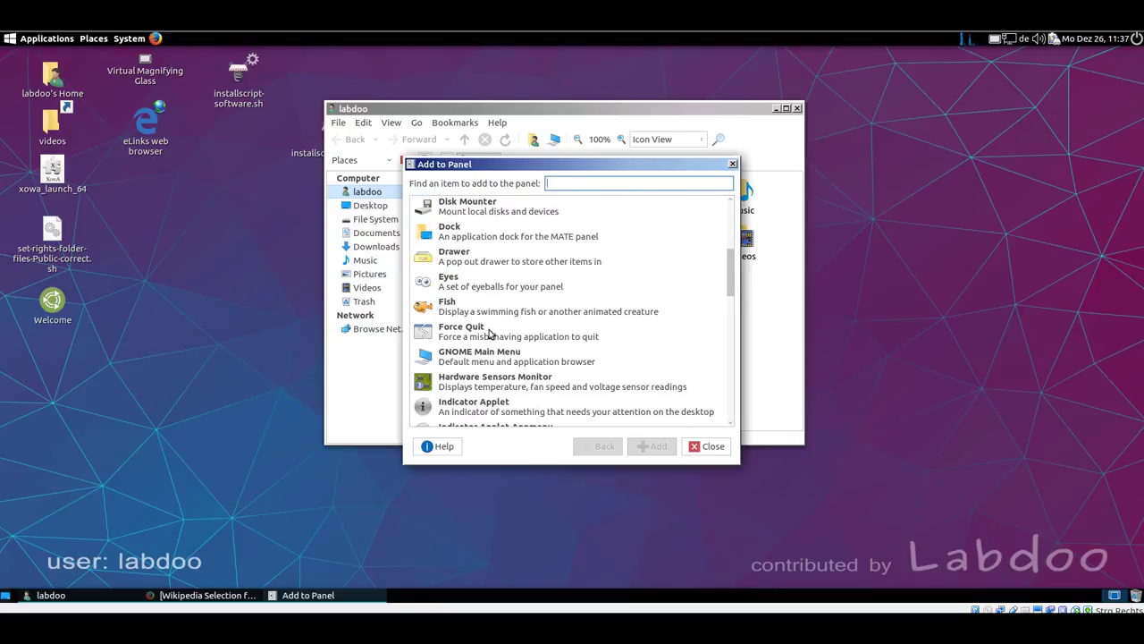
click(714, 446)
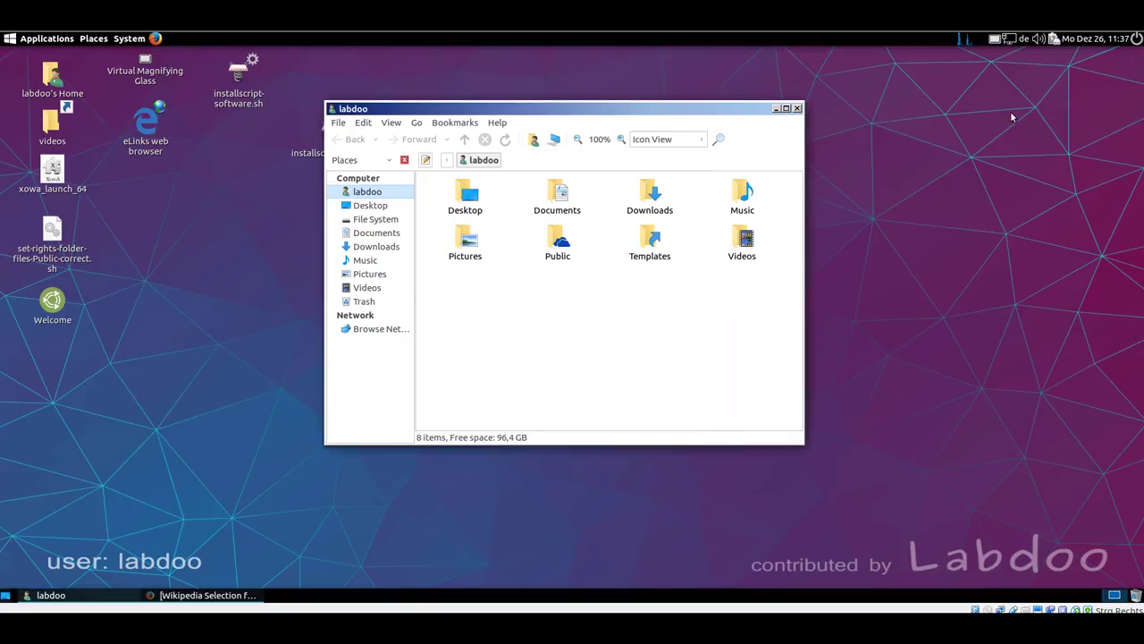
Check the network connection options and cycle the keyboard layout indicator back to German
click(1011, 41)
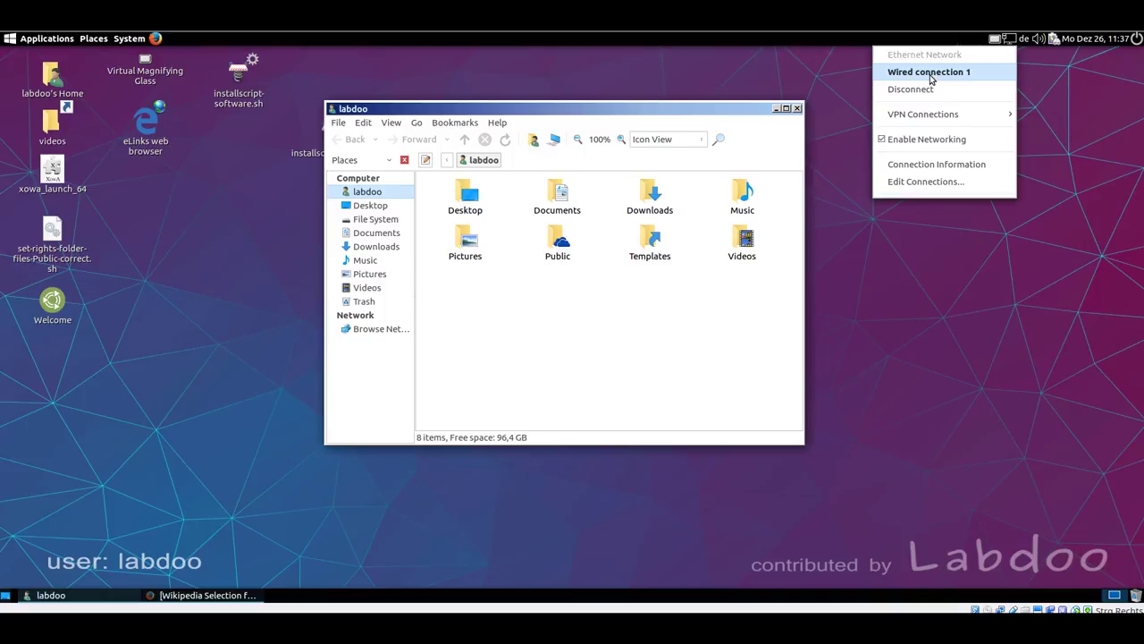
click(1055, 77)
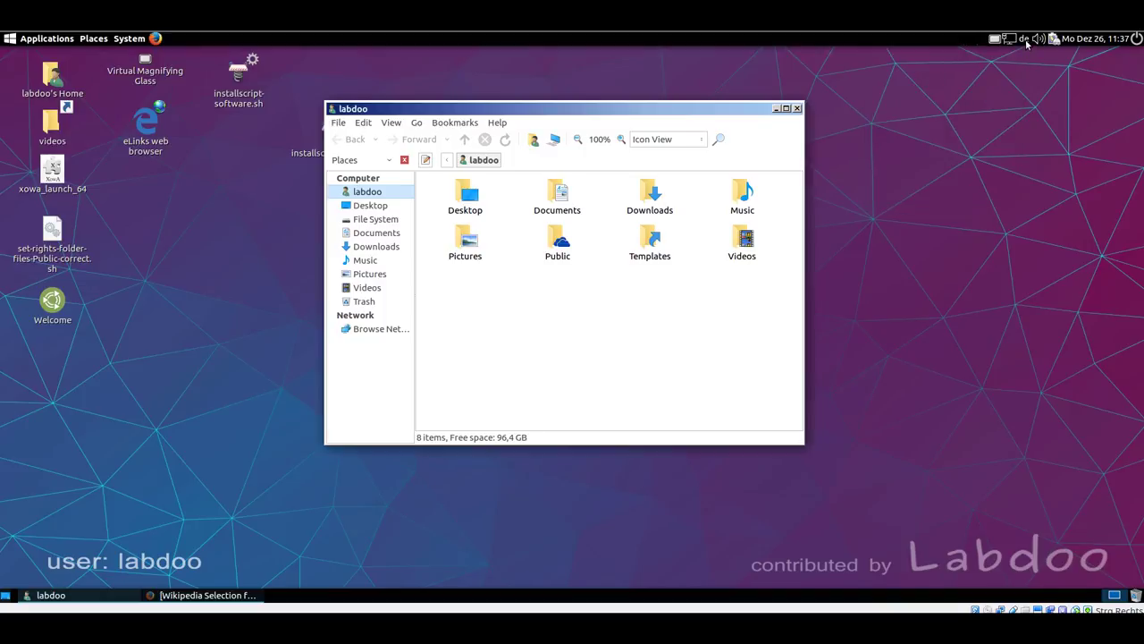
click(1025, 41)
click(1024, 40)
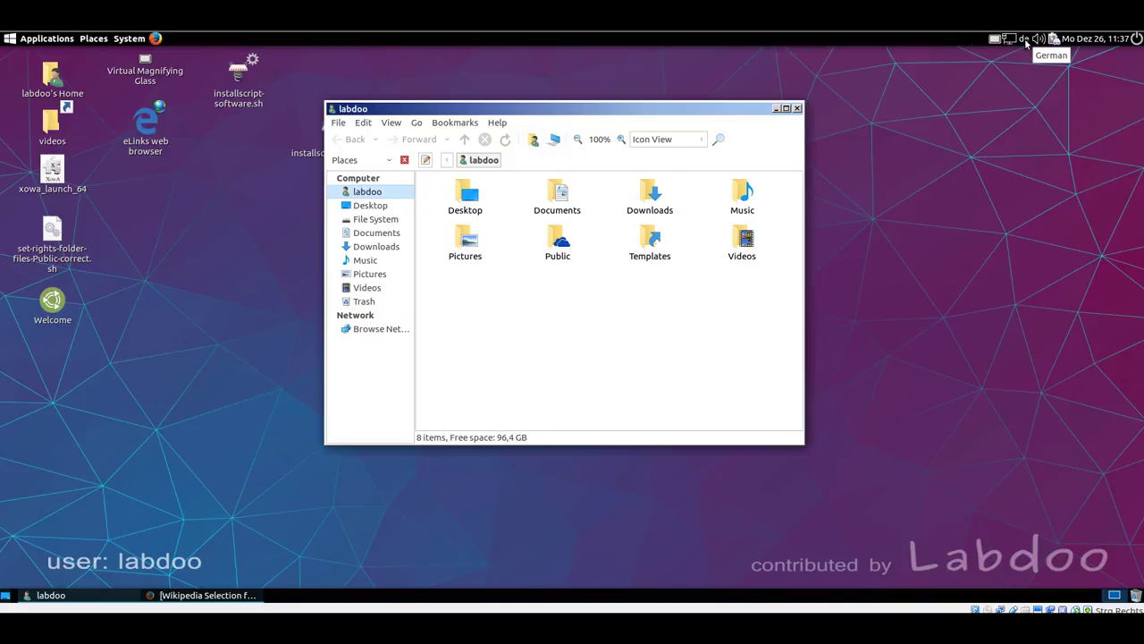
Open the Keyboard Preferences and show the configured keyboard layouts
right_click(1025, 42)
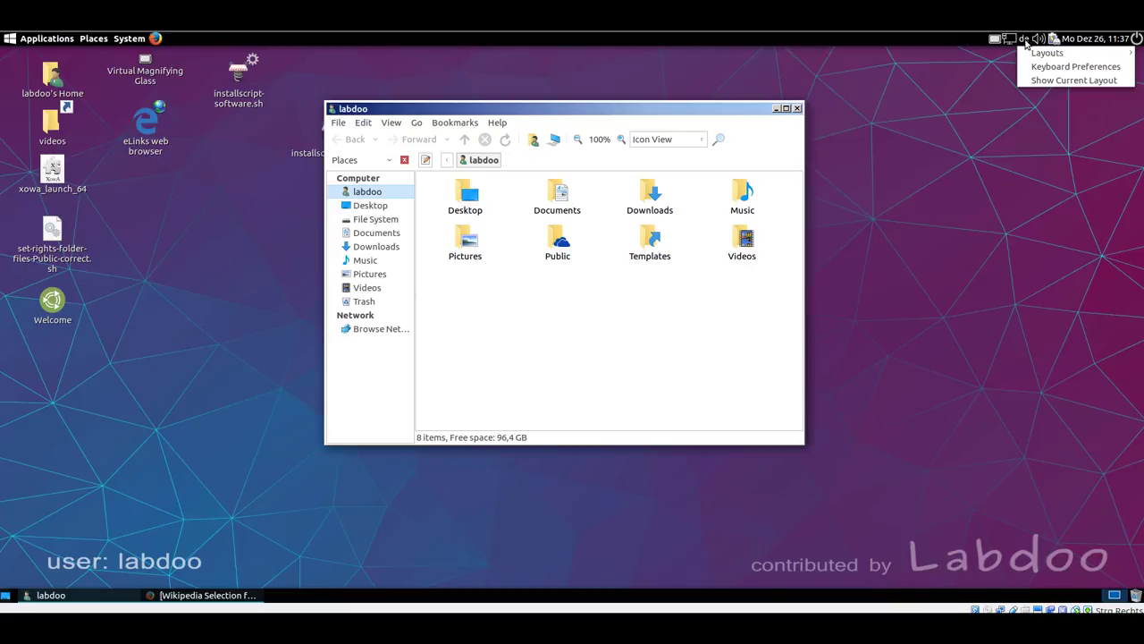
click(1041, 64)
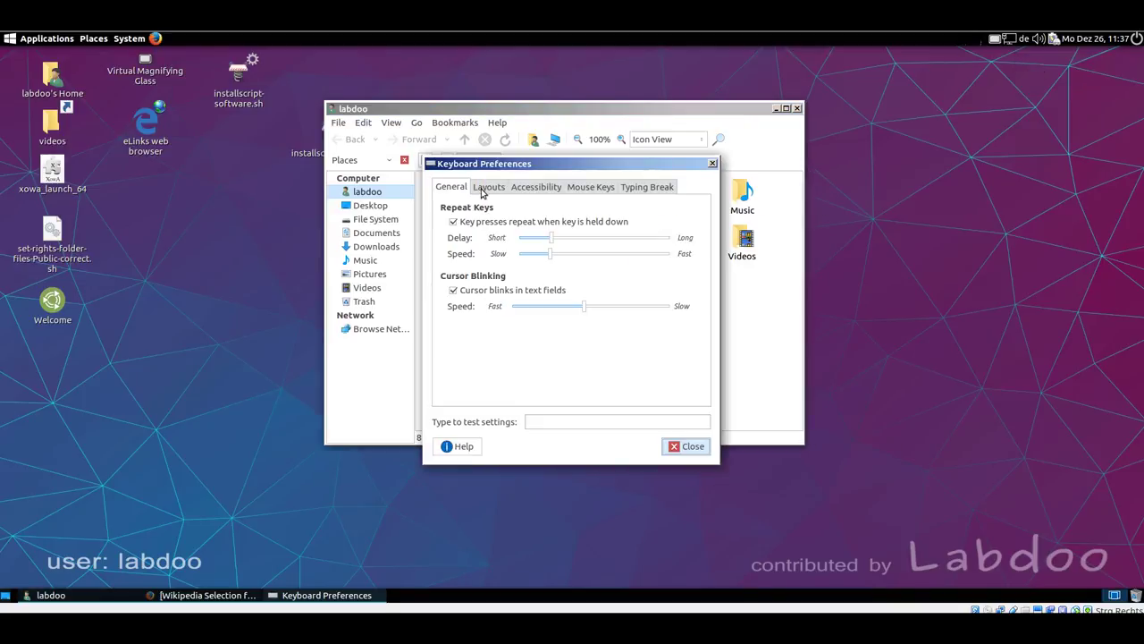
click(485, 190)
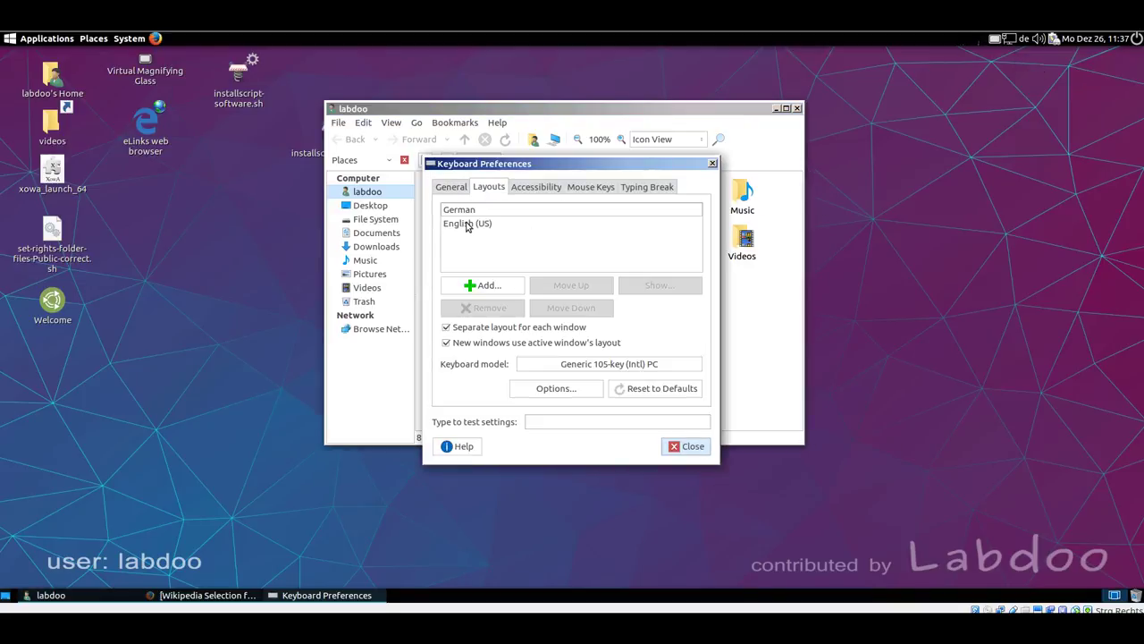
Open the layout chooser for adding a keyboard layout and examine the choices by language and by country
click(472, 286)
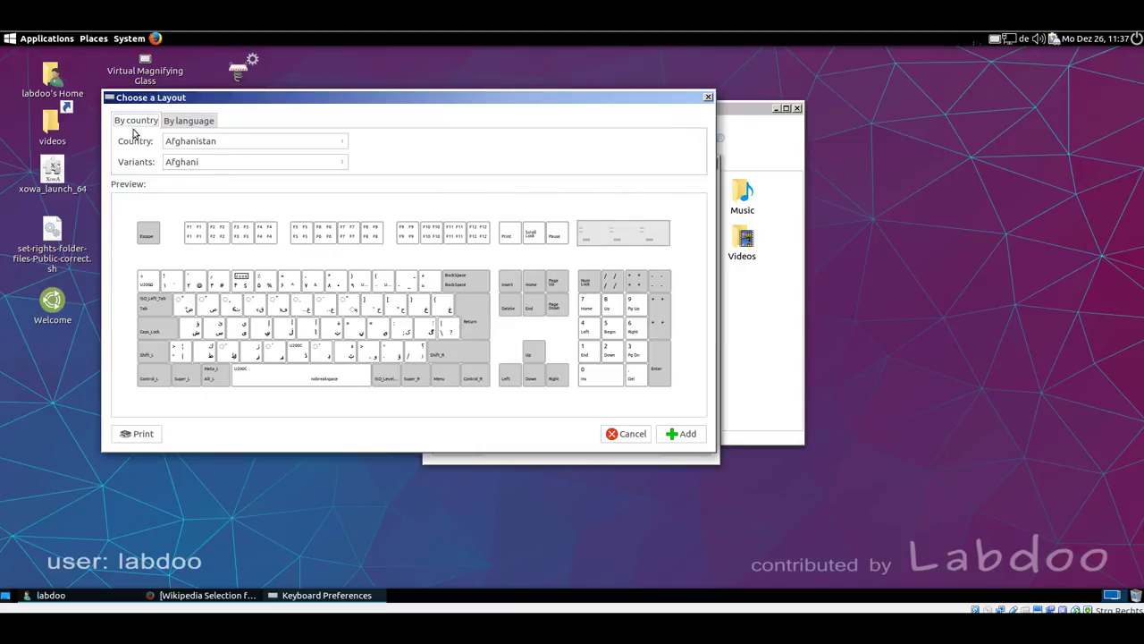
click(170, 125)
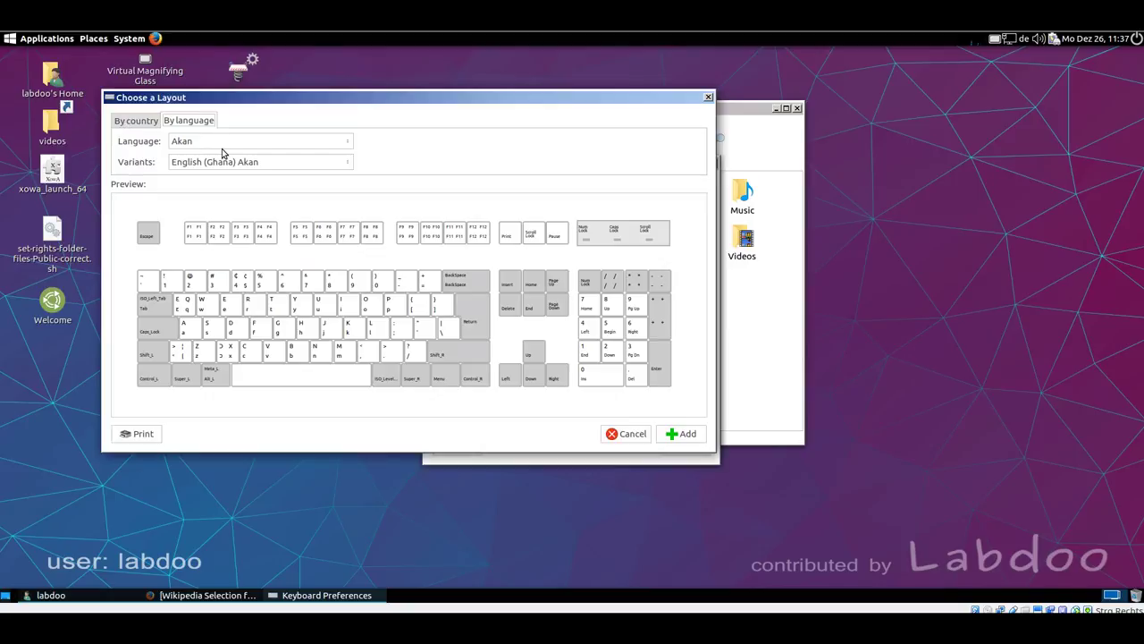
click(150, 124)
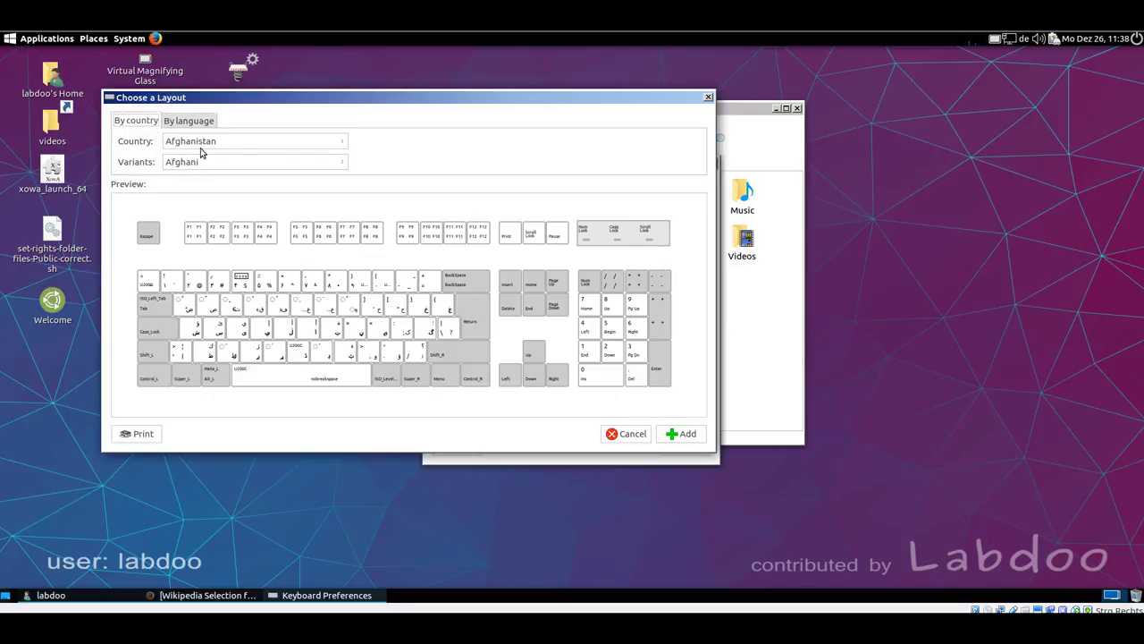
click(212, 141)
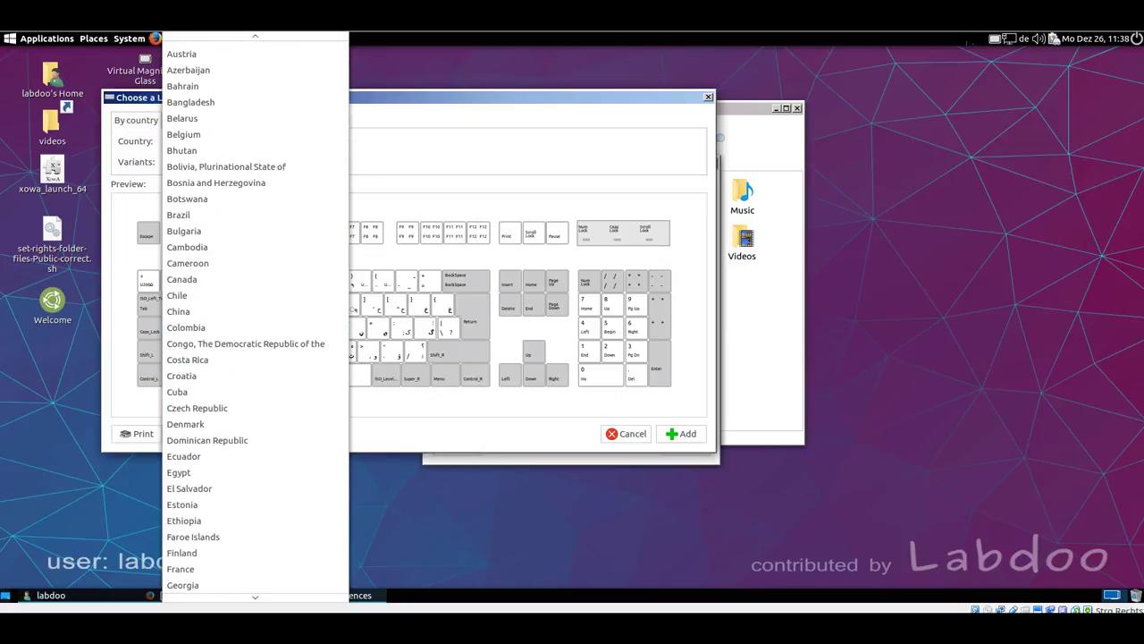
mouse_move(225, 603)
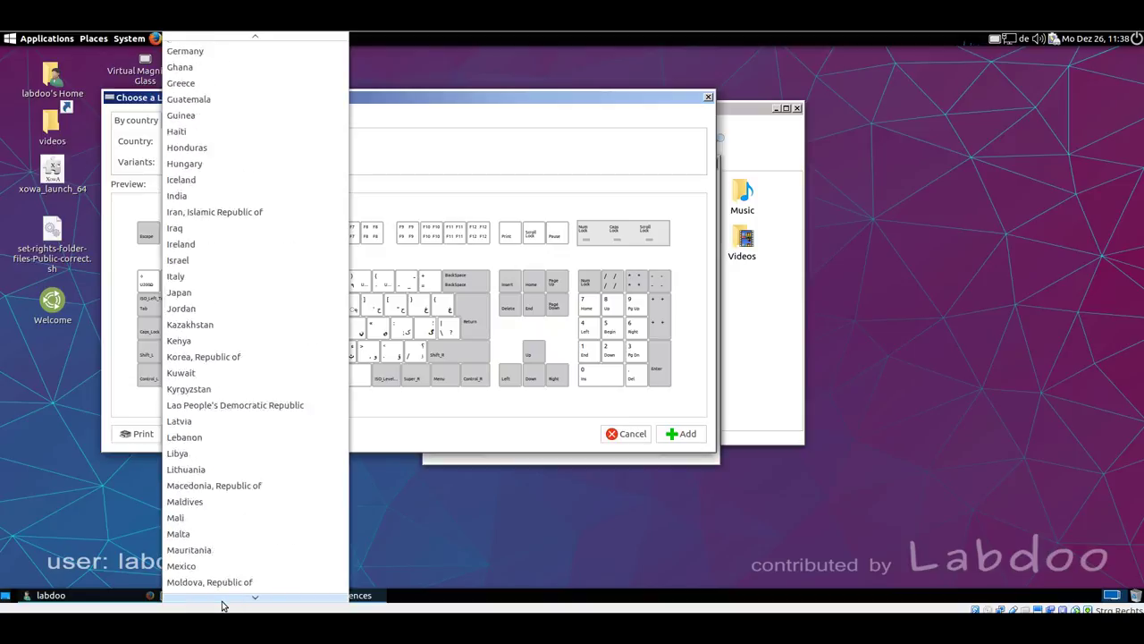
click(393, 429)
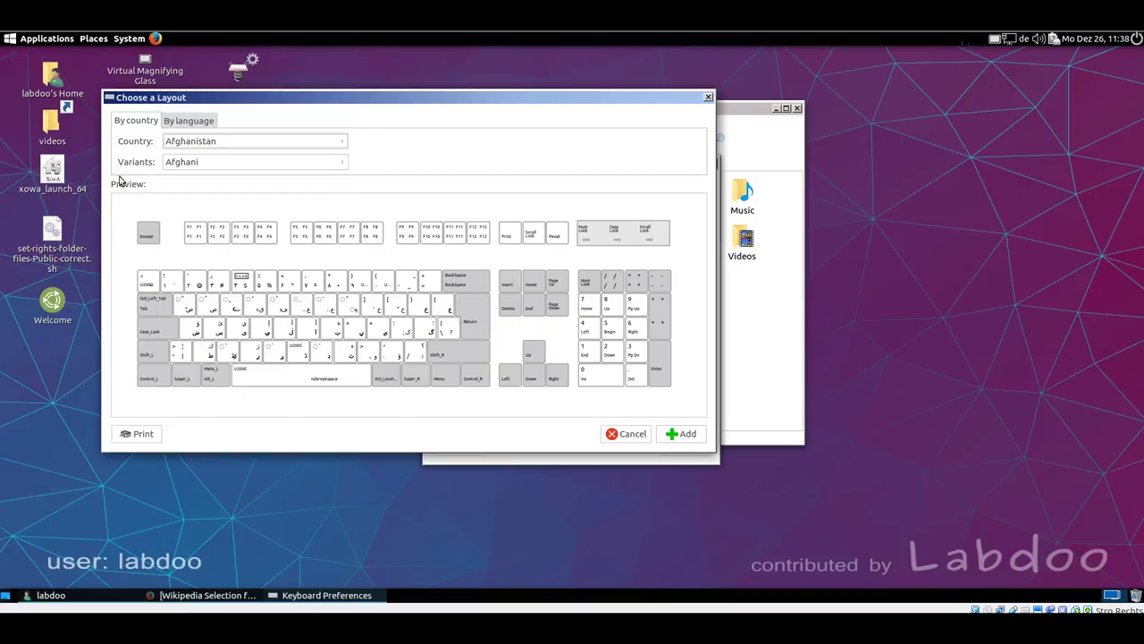
Cancel the layout chooser without adding a layout and close the Keyboard Preferences
click(620, 437)
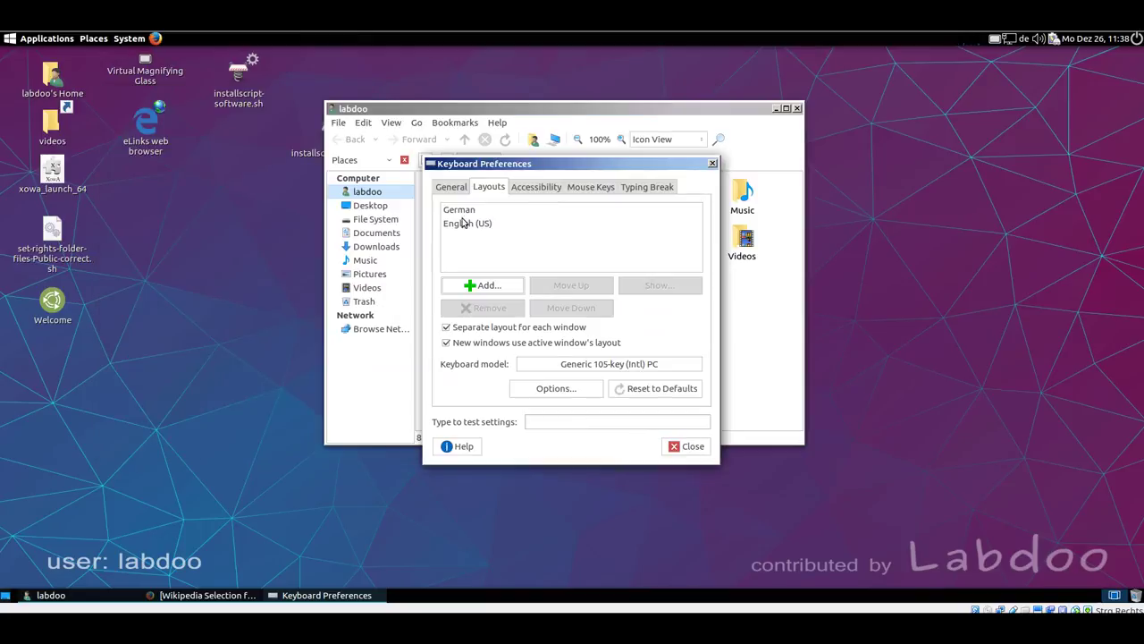
click(675, 446)
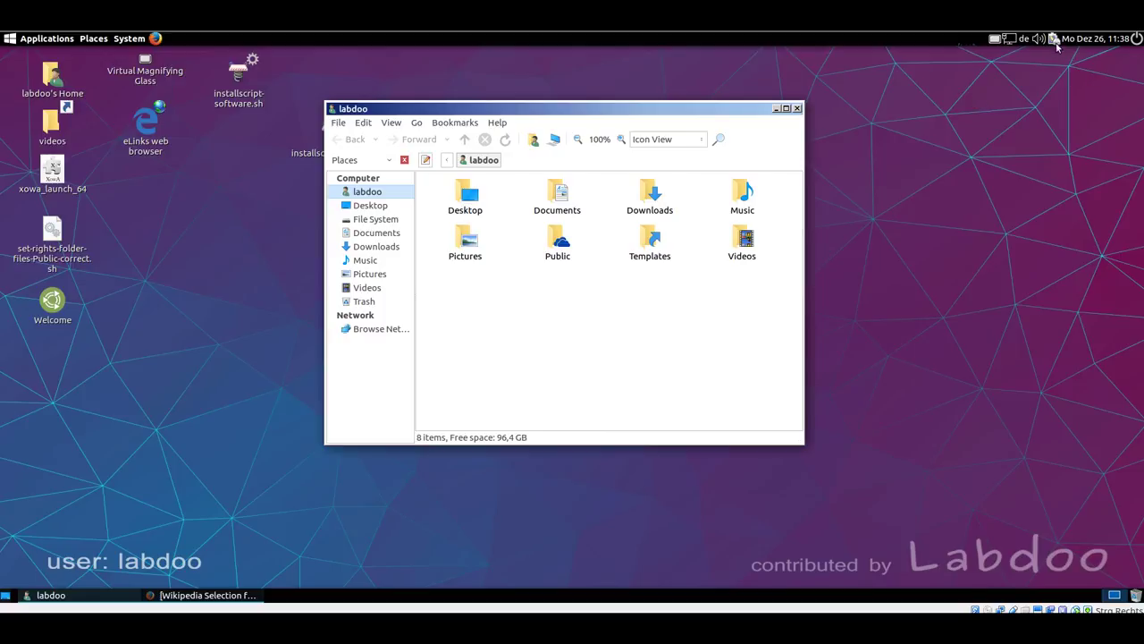
Check the sound output level and the clock's calendar, then close the calendar
mouse_move(1040, 40)
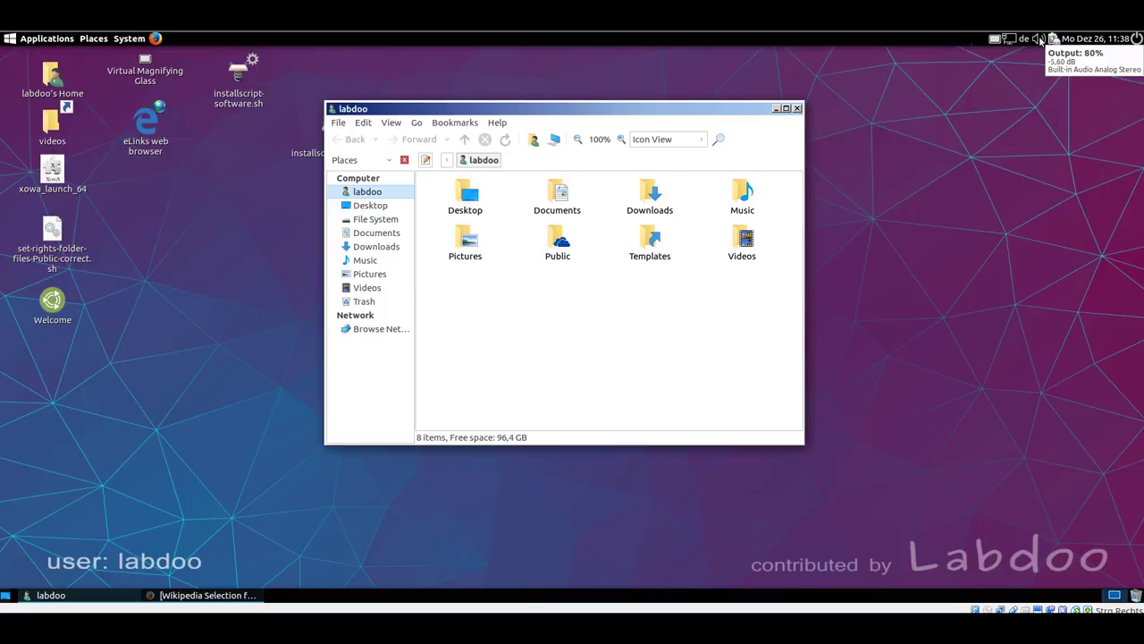
click(1096, 38)
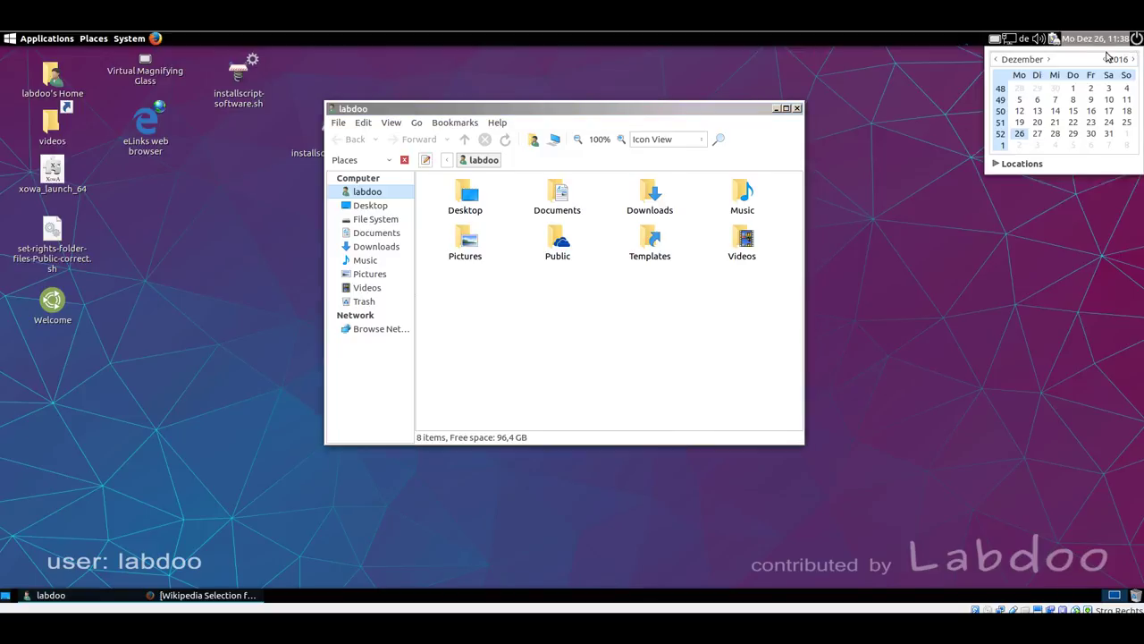
click(1100, 38)
Show the shutdown options and the log-out options, dismissing both dialogs without ending the session
click(1136, 39)
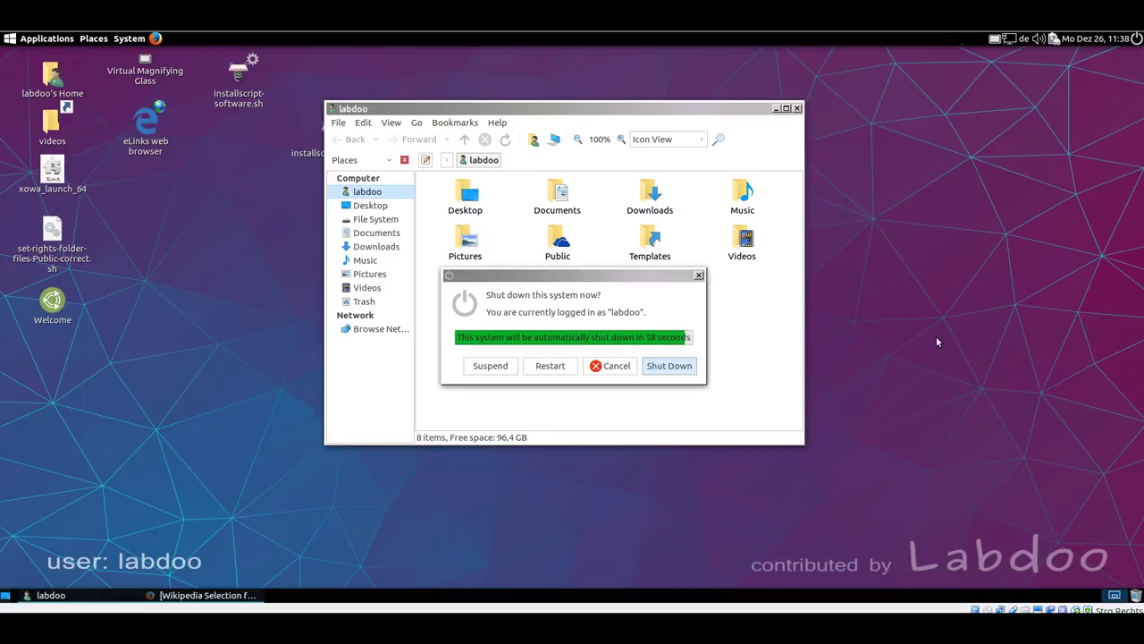
click(622, 371)
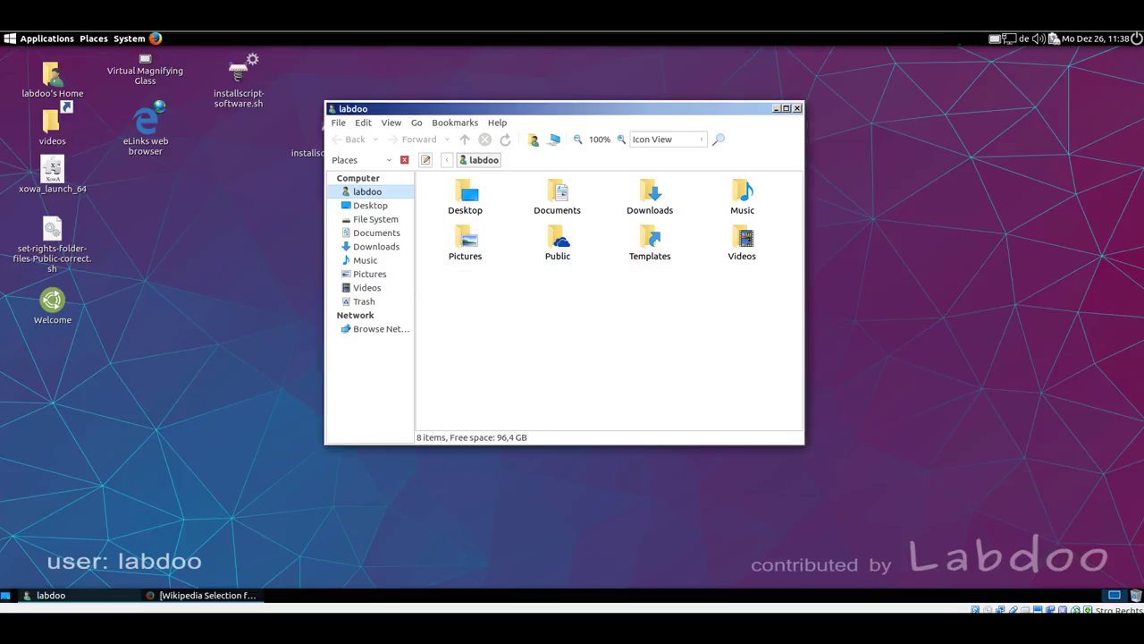
click(125, 39)
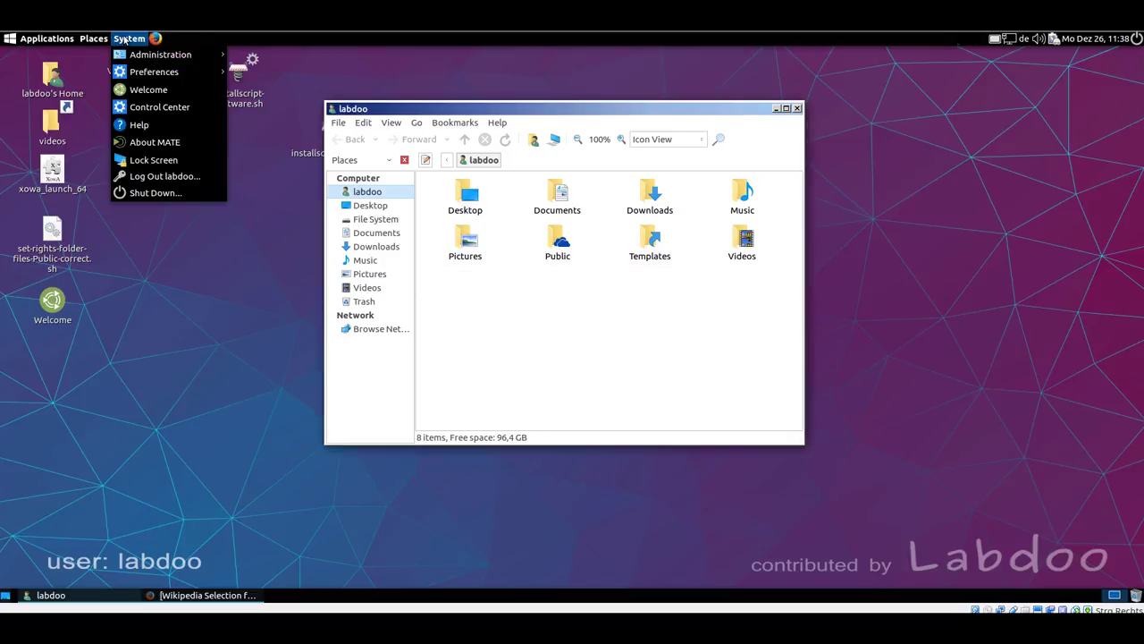
click(143, 178)
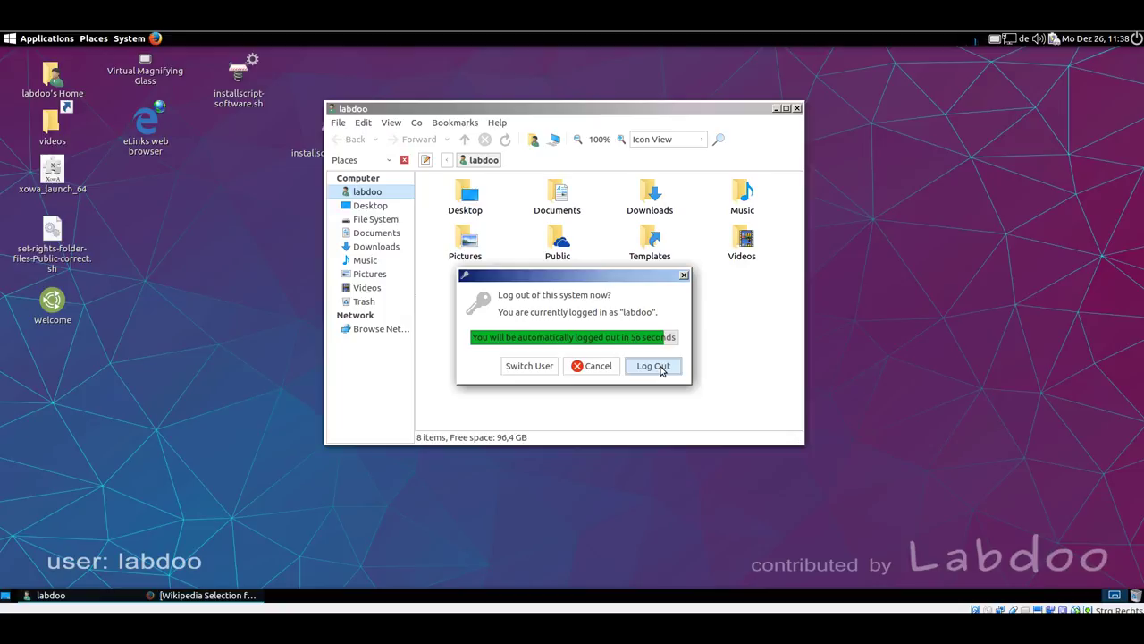
click(683, 276)
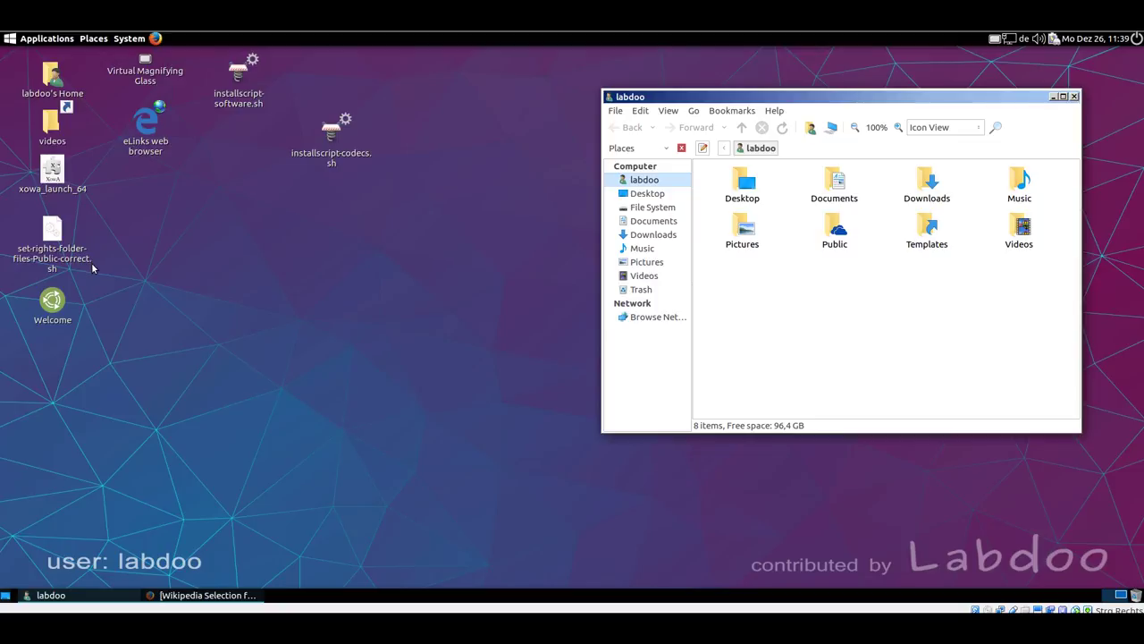
Launch the Virtual Magnifying Glass, magnify part of the labdoo folder window, and dismiss the lens
click(143, 72)
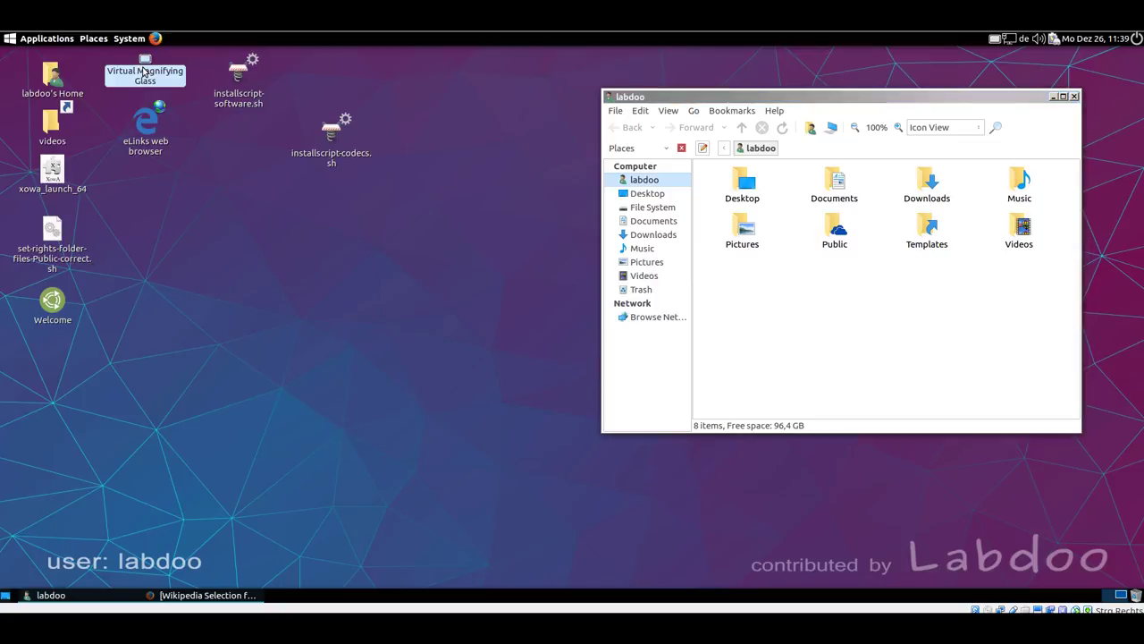
double_click(143, 72)
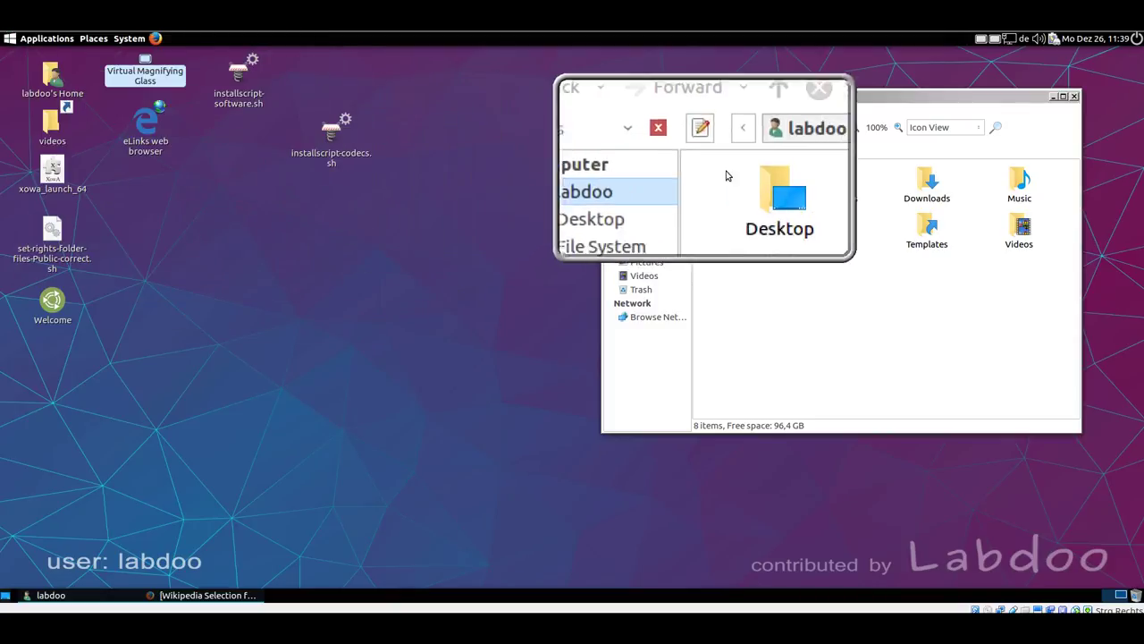
click(272, 289)
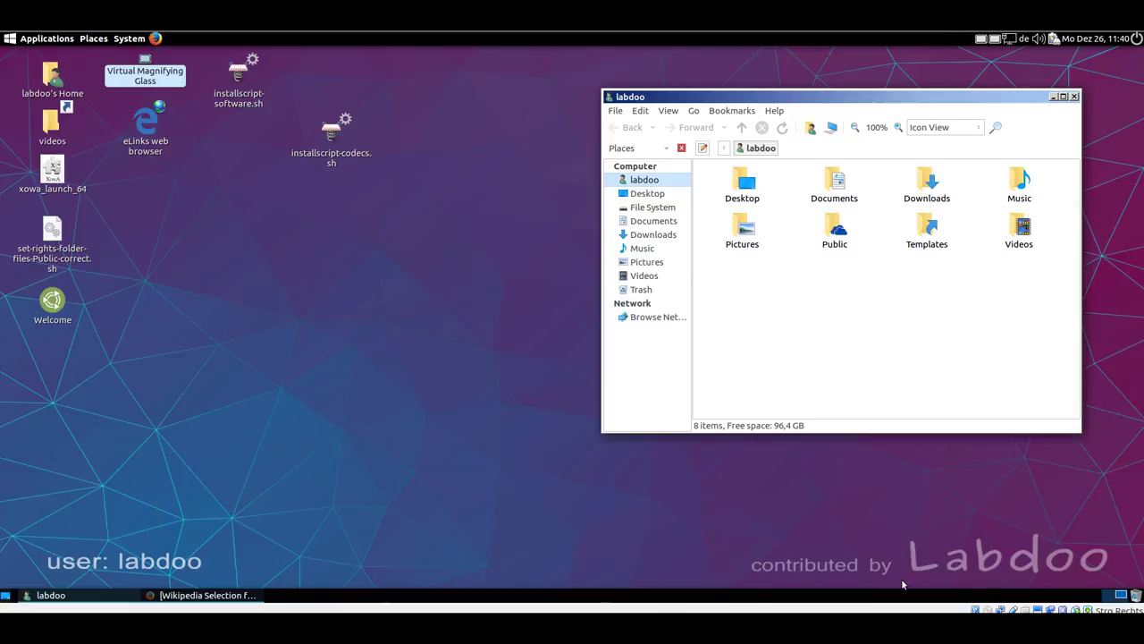
Hide all open windows and open the Workspace Switcher Preferences, moving the dialog towards the middle of the desktop
click(5, 598)
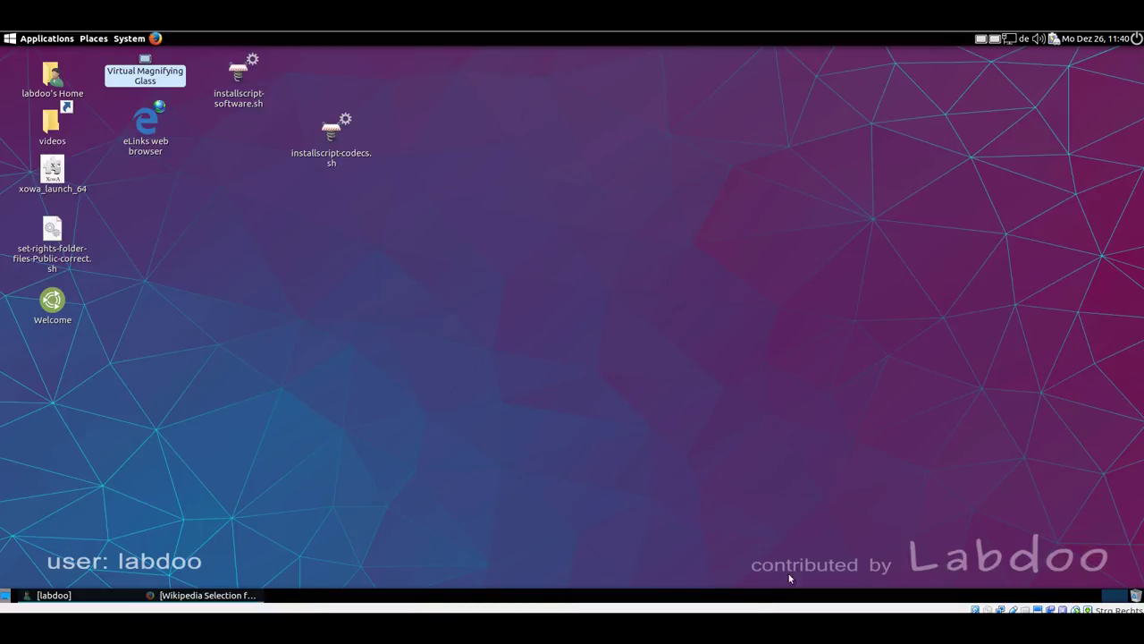
right_click(1121, 599)
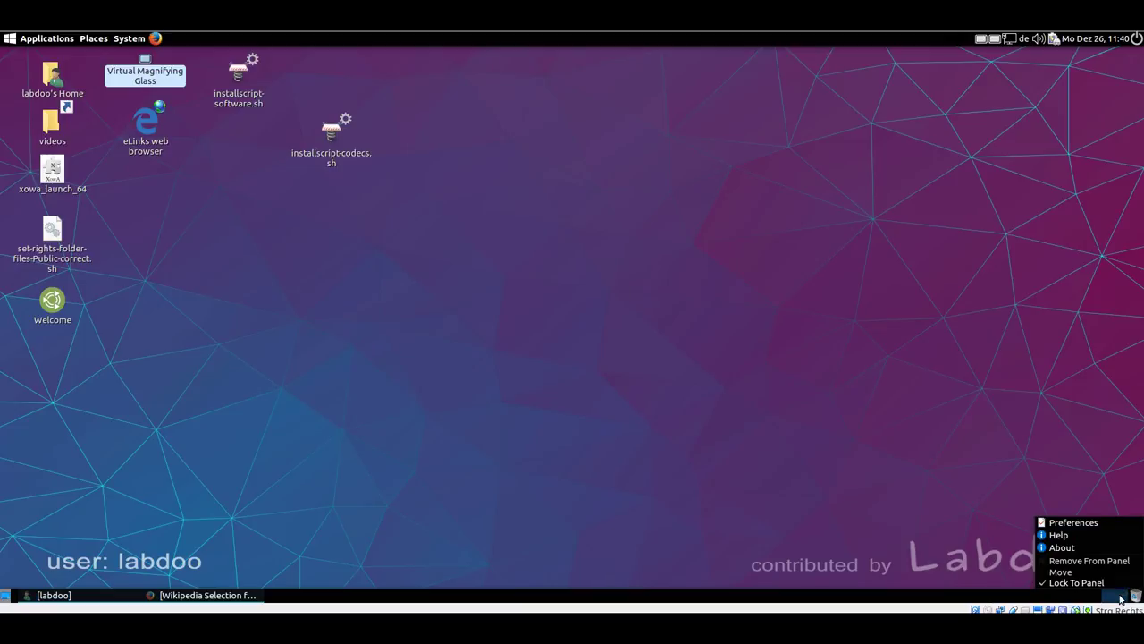
click(1078, 531)
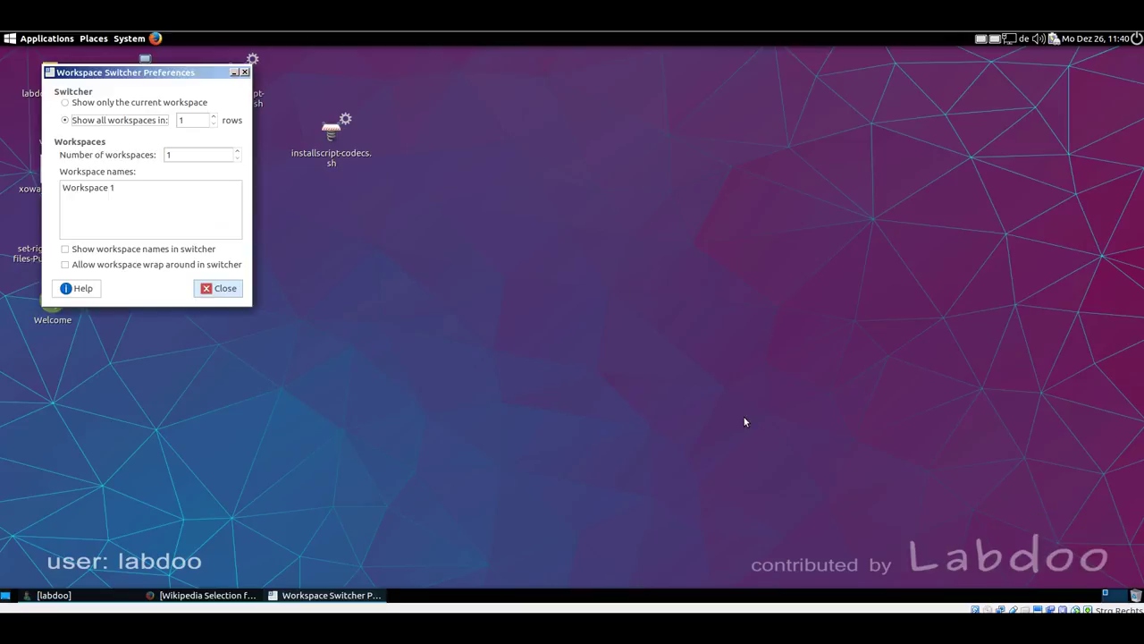
drag(153, 73, 706, 137)
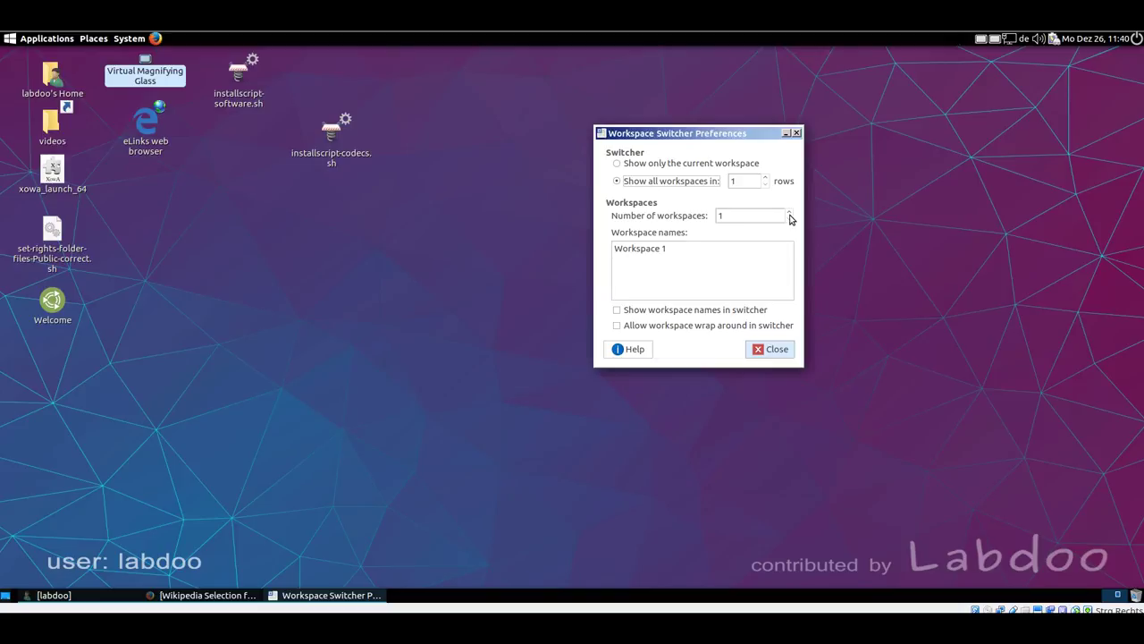
Try raising the number of workspaces to 3, set it back to 1, and close the preferences
click(790, 213)
click(790, 213)
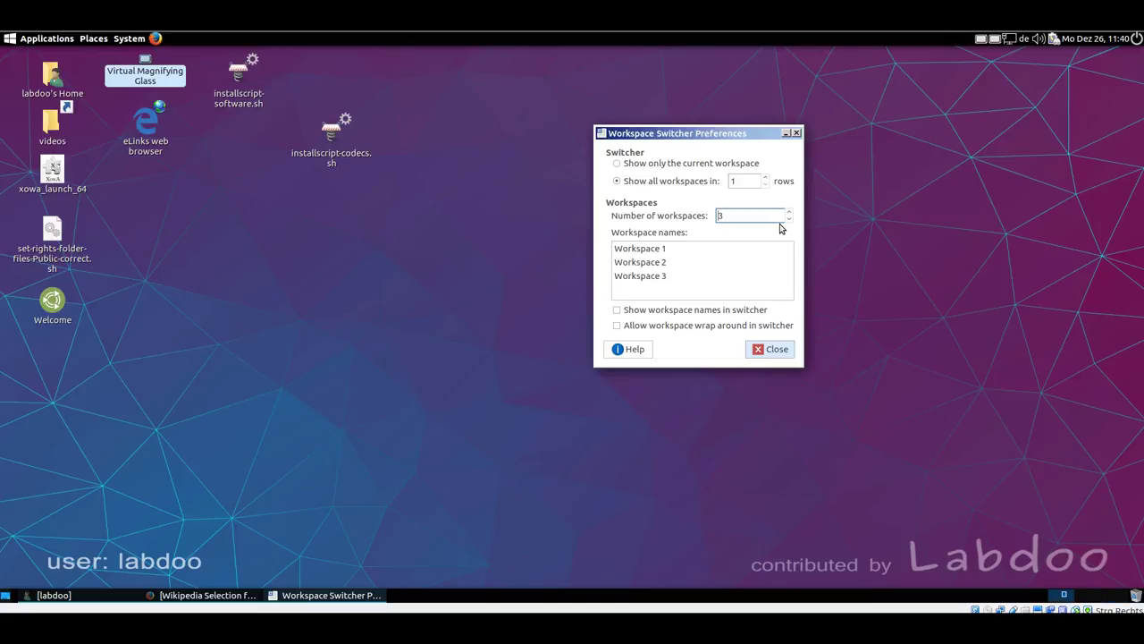
click(789, 220)
click(789, 220)
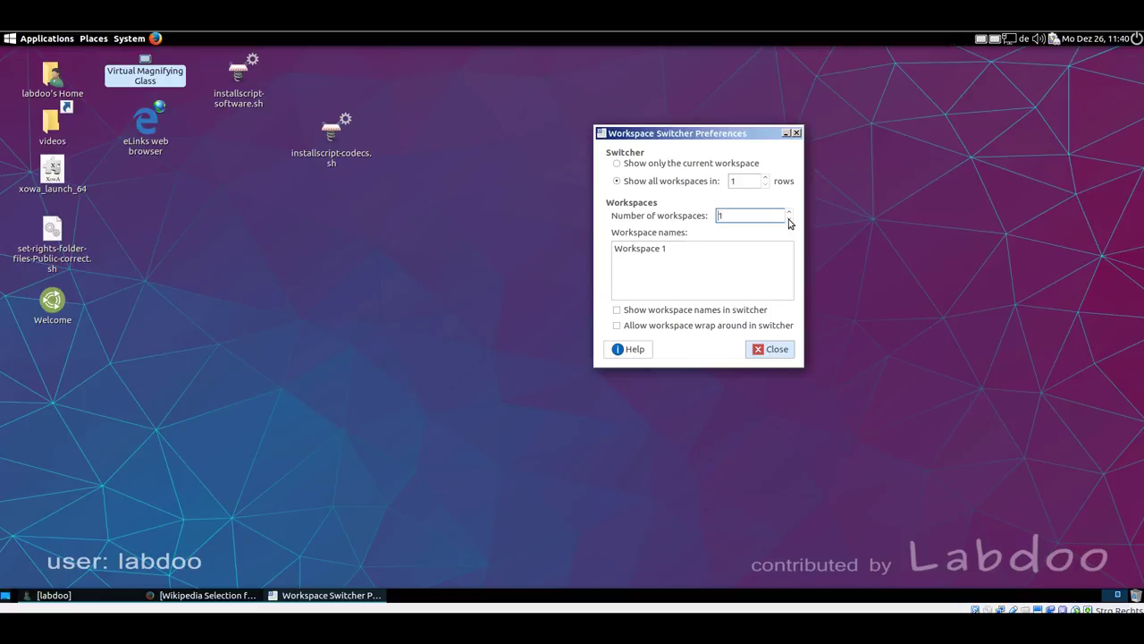
click(766, 354)
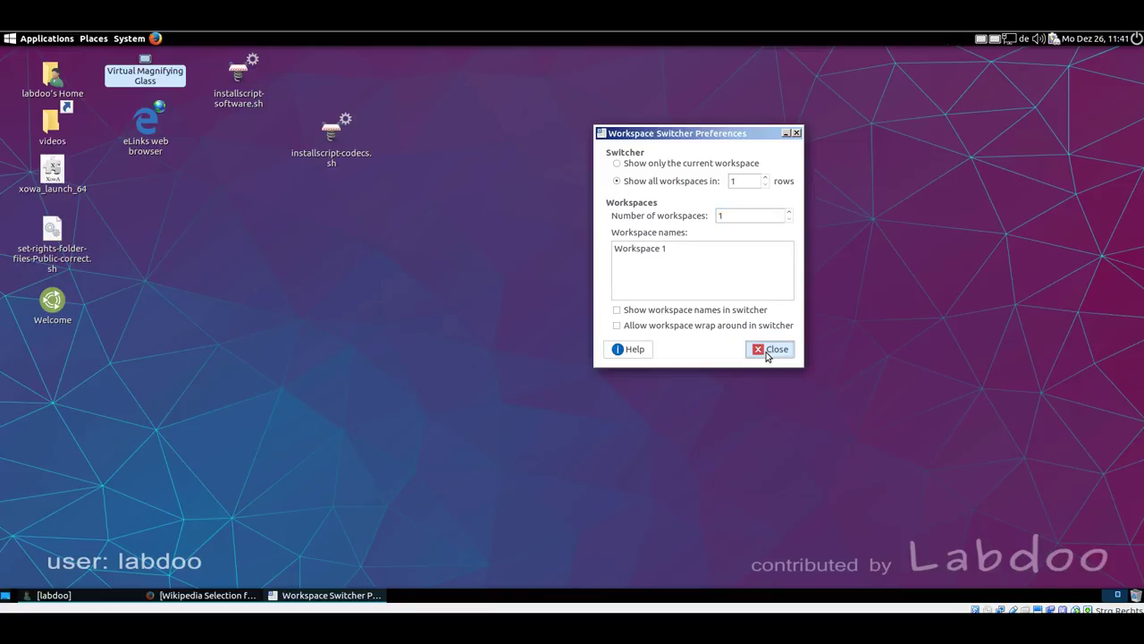
Show the options available for the panel's Trash and dismiss them without choosing any
right_click(1137, 599)
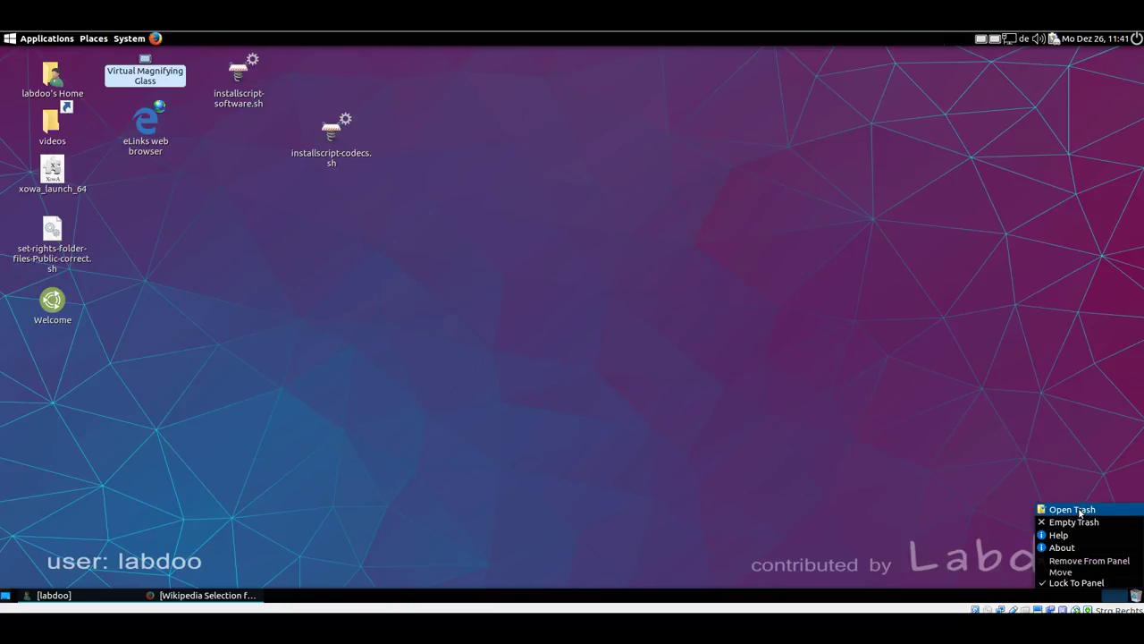
click(908, 444)
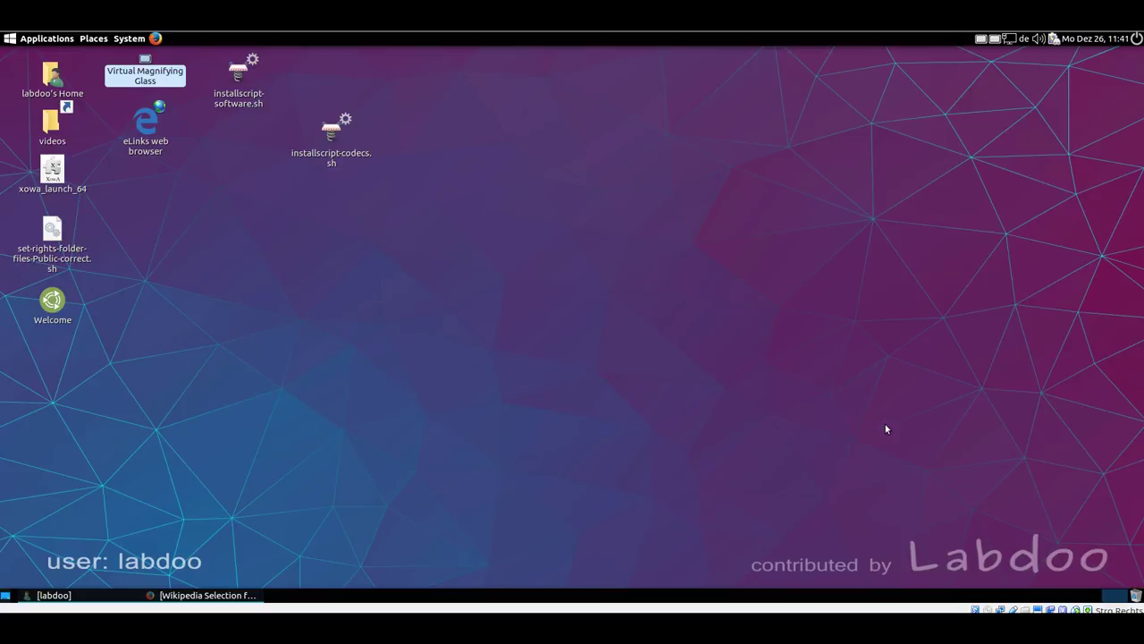